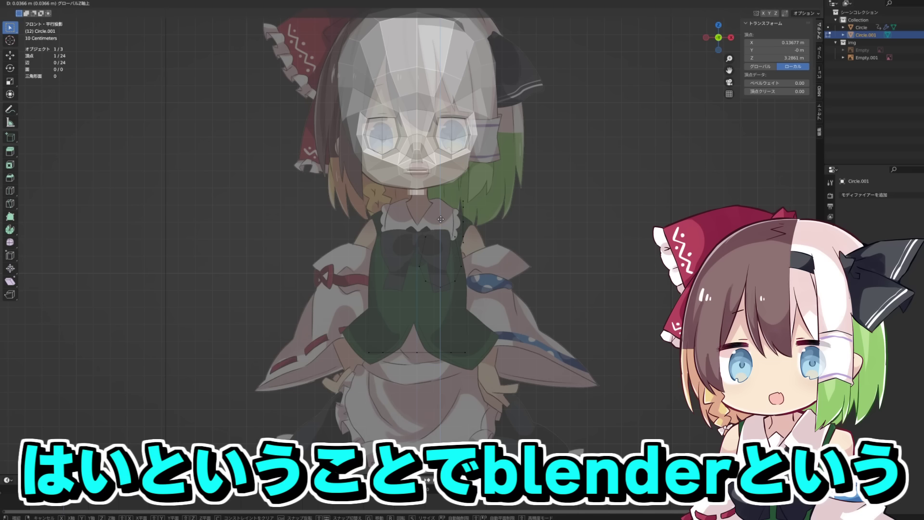
# - Raise the selected torso vertices to match the front reference, then view it in perspective
pyautogui.click(440, 220)
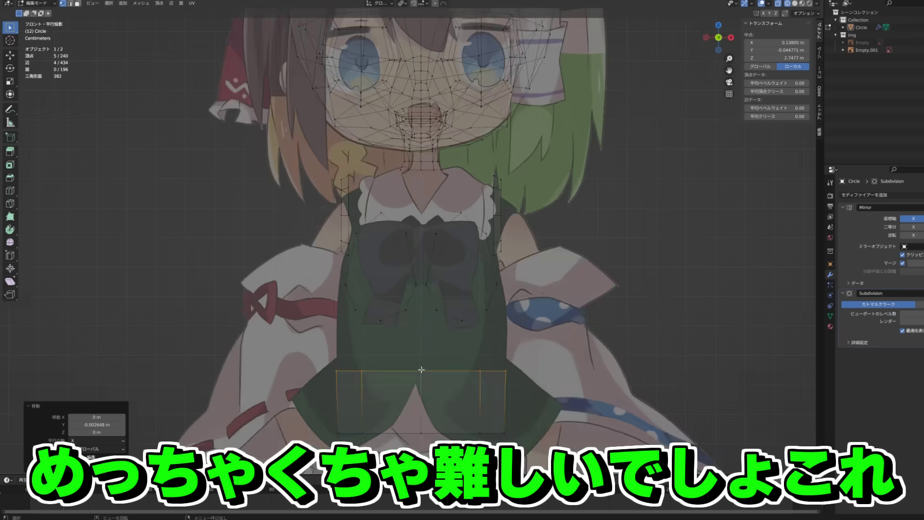
pyautogui.moveTo(489, 377); pyautogui.dragTo(375, 336, button='middle')
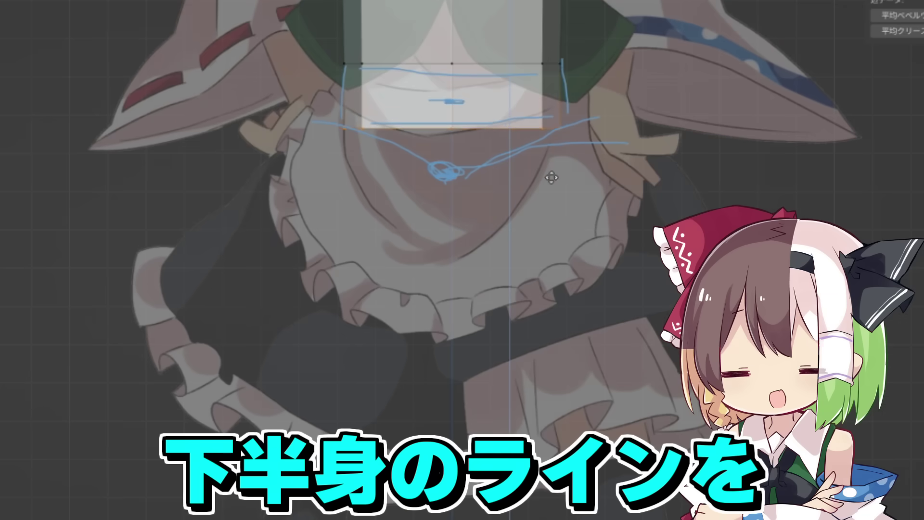
# - Cut a new loop across the leg, seen from an angled view
pyautogui.moveTo(534, 212); pyautogui.dragTo(556, 231, button='middle')
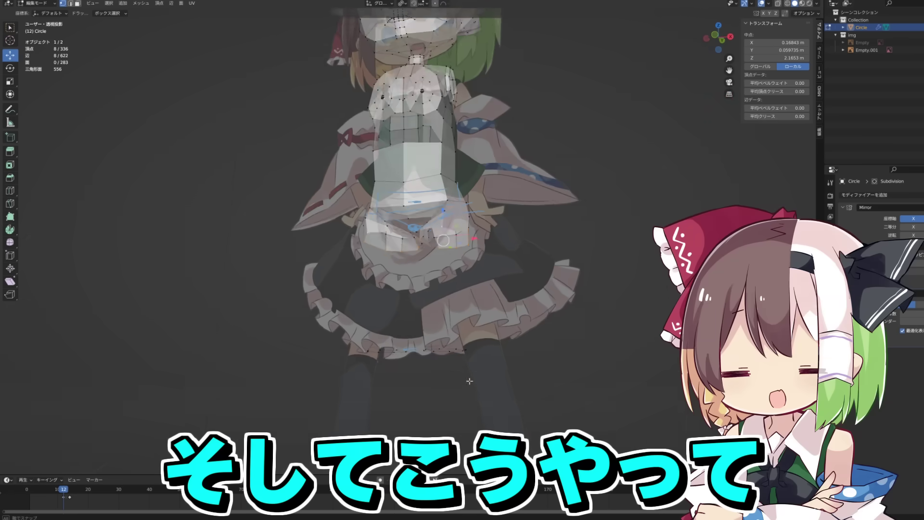
pyautogui.moveTo(469, 381); pyautogui.dragTo(520, 381, button='middle')
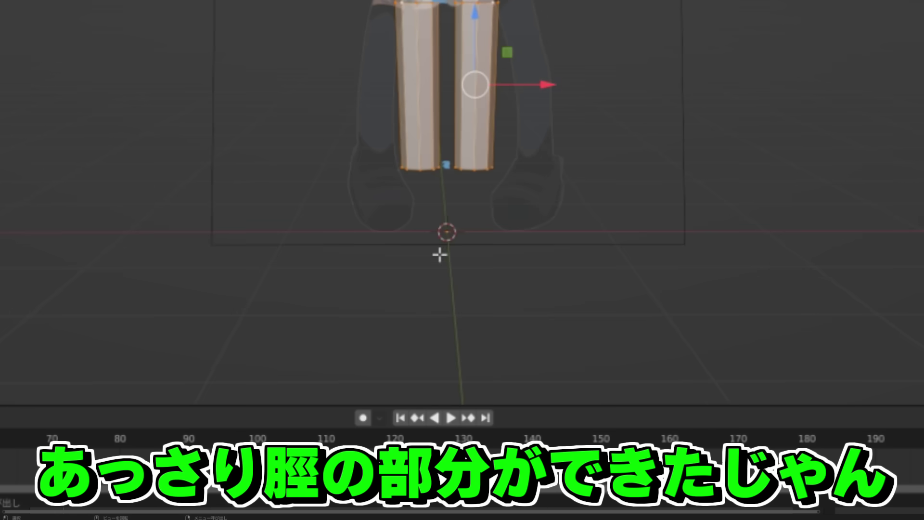
pyautogui.moveTo(439, 256); pyautogui.dragTo(316, 274, button='middle')
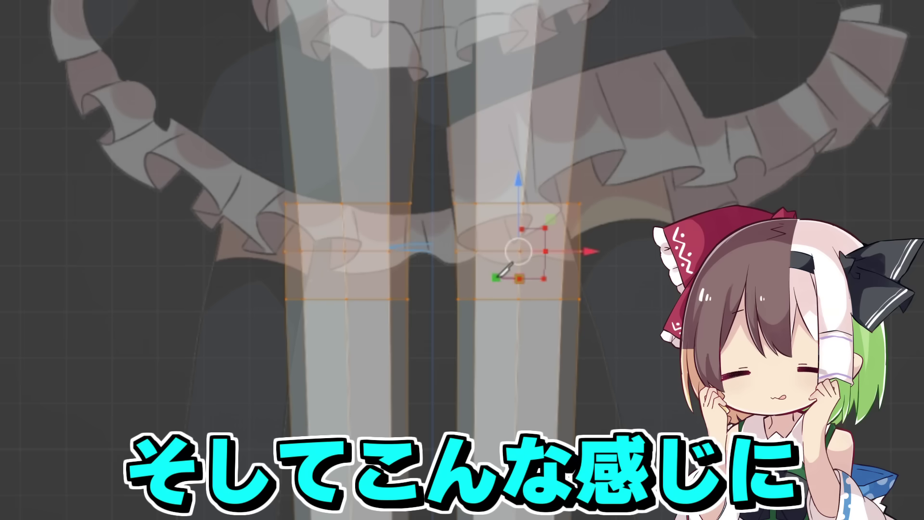
pyautogui.click(496, 278)
pyautogui.click(496, 251)
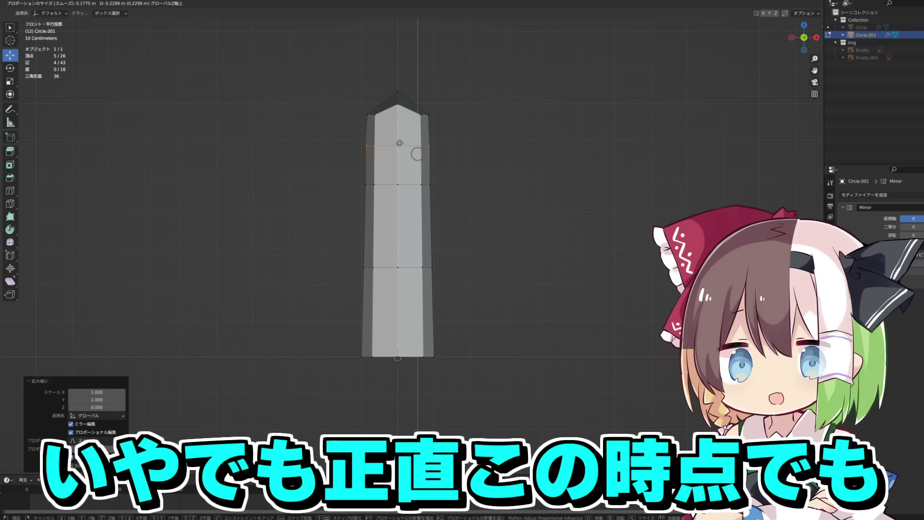
# - Move the foot's two top vertices along the X axis
pyautogui.moveTo(400, 143); pyautogui.dragTo(480, 86)
pyautogui.press('g')
pyautogui.press('x')
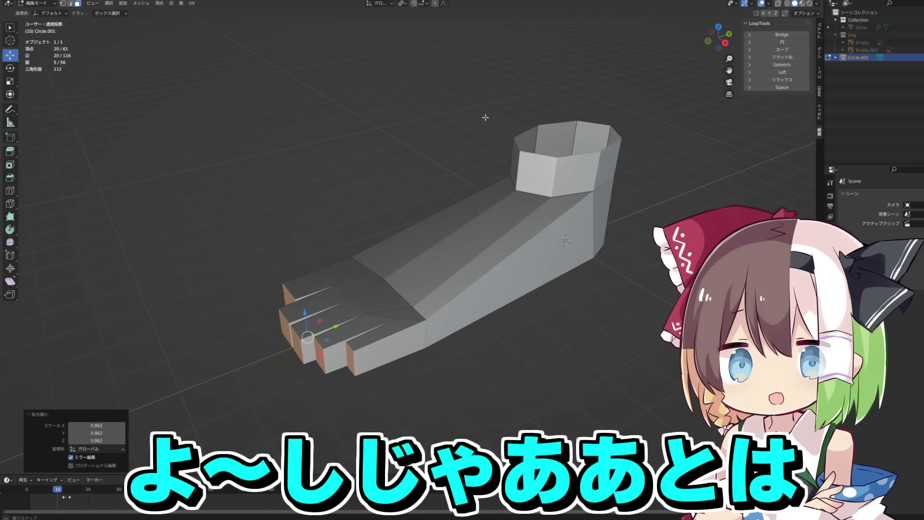
# - Select the edge loop running along a toe of the foot
pyautogui.moveTo(485, 118); pyautogui.dragTo(496, 124, button='middle')
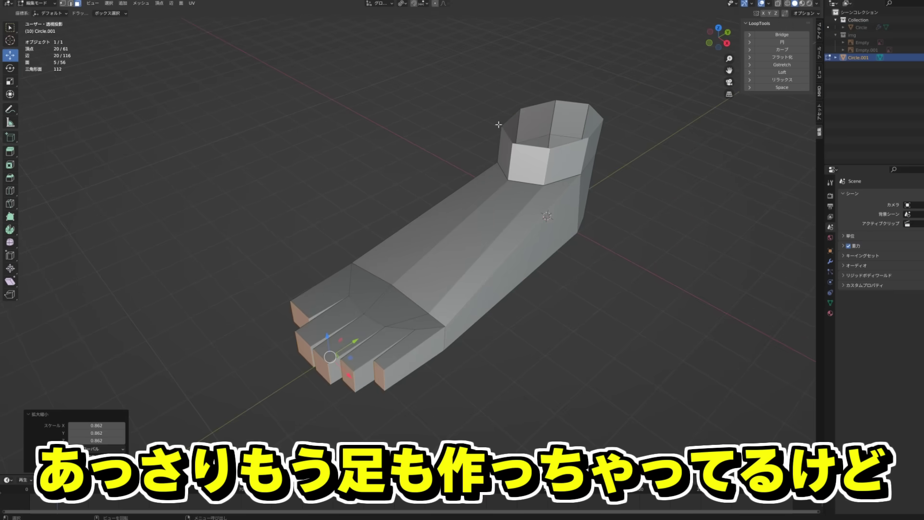
pyautogui.moveTo(540, 187)
pyautogui.mouseDown(button='middle')
pyautogui.moveTo(579, 239)
pyautogui.moveTo(542, 208)
pyautogui.moveTo(435, 165)
pyautogui.moveTo(407, 130)
pyautogui.moveTo(456, 180)
pyautogui.mouseUp(button='middle')
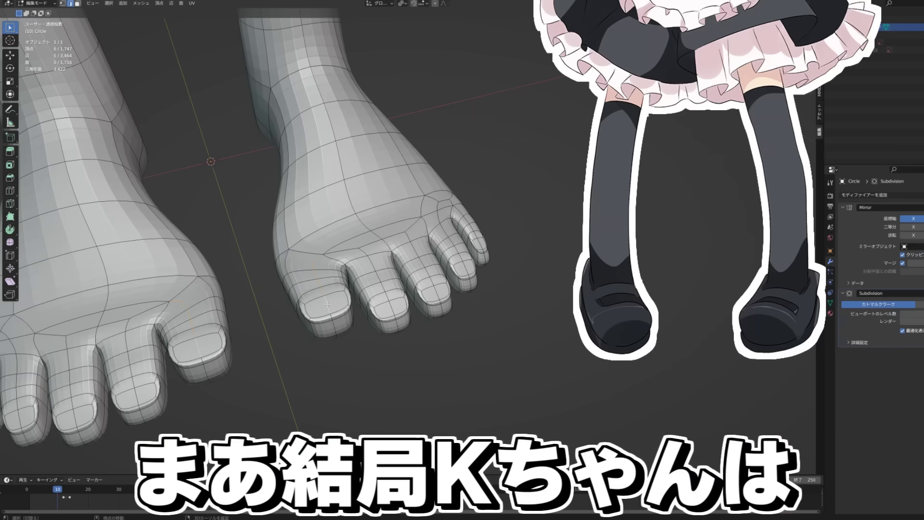
pyautogui.keyDown('alt'); pyautogui.keyDown('shift'); pyautogui.click(397, 316); pyautogui.keyUp('shift'); pyautogui.keyUp('alt')
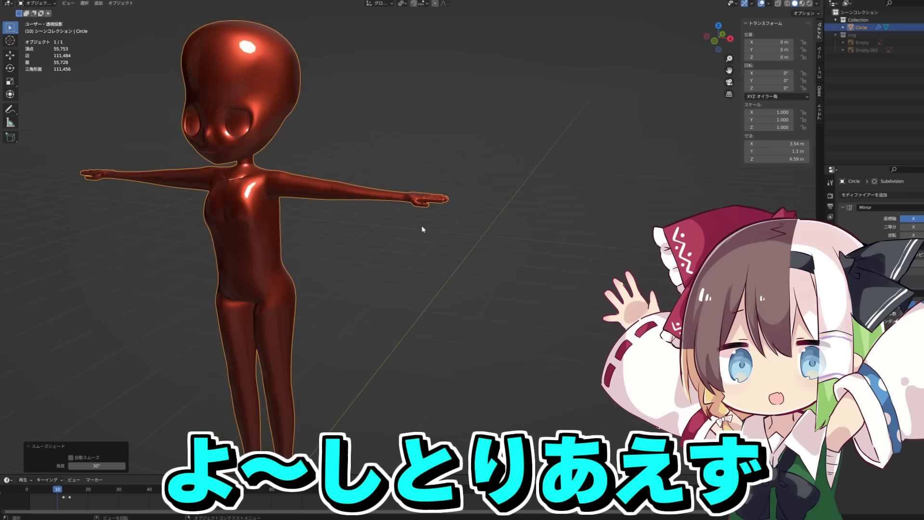
pyautogui.scroll(5, 433, 144)
pyautogui.scroll(3, 462, 128)
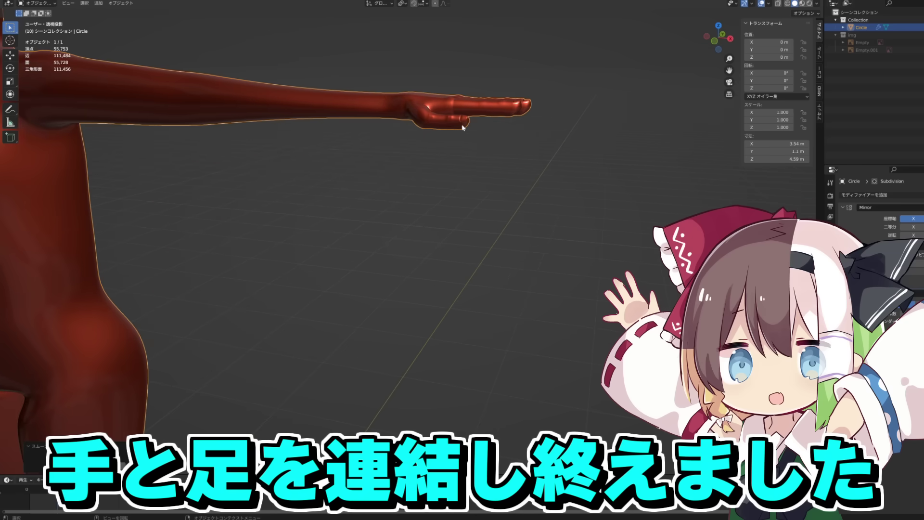
# - Look over the hand and the whole figure, then save the blend file
pyautogui.moveTo(462, 127)
pyautogui.mouseDown(button='middle')
pyautogui.moveTo(377, 162)
pyautogui.moveTo(327, 132)
pyautogui.moveTo(430, 265)
pyautogui.moveTo(434, 254)
pyautogui.mouseUp(button='middle')
pyautogui.scroll(-3, 326, 132)
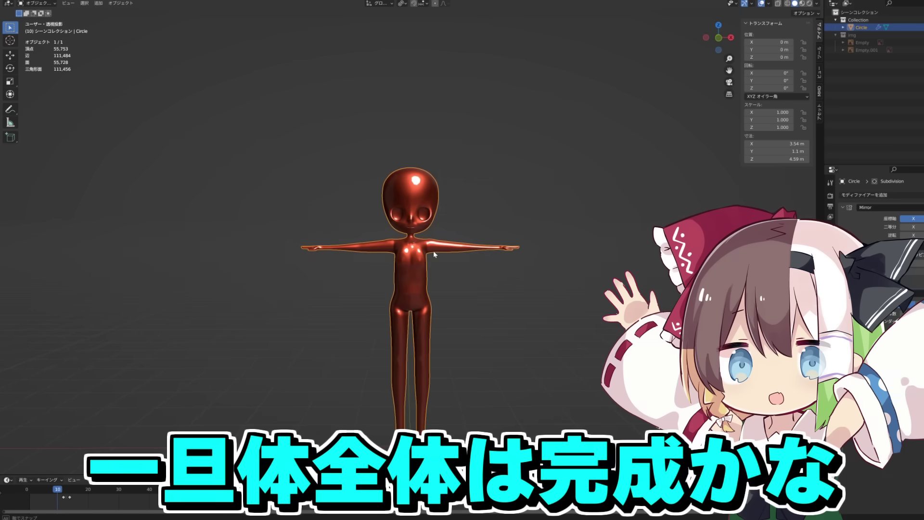
pyautogui.scroll(-1, 433, 258)
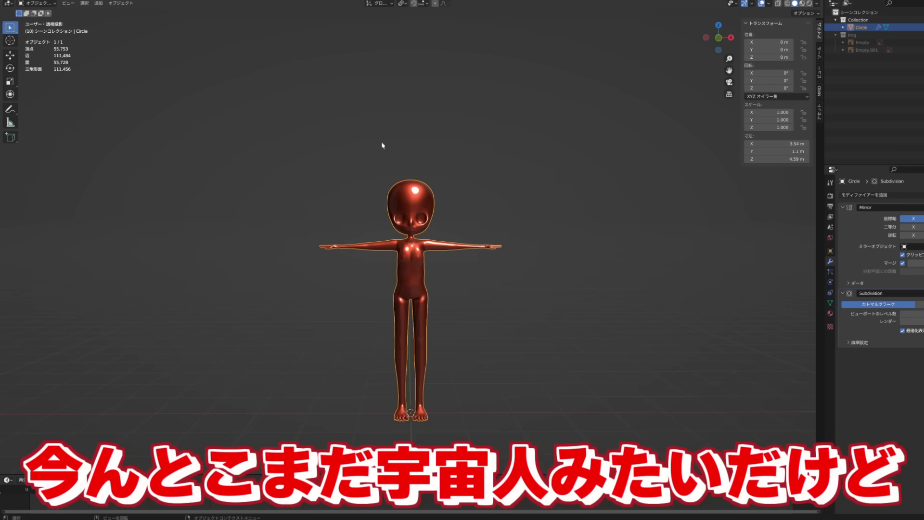
pyautogui.hotkey('ctrl', 's')
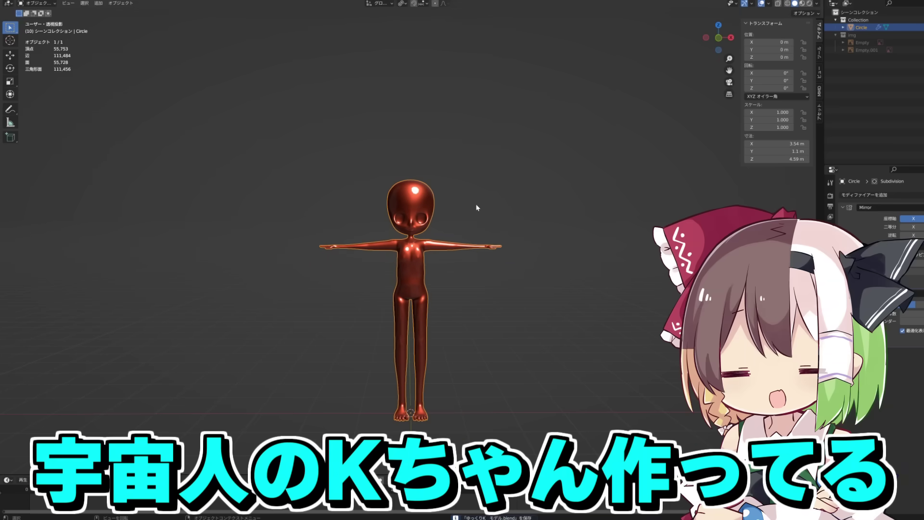
pyautogui.scroll(-2, 446, 189)
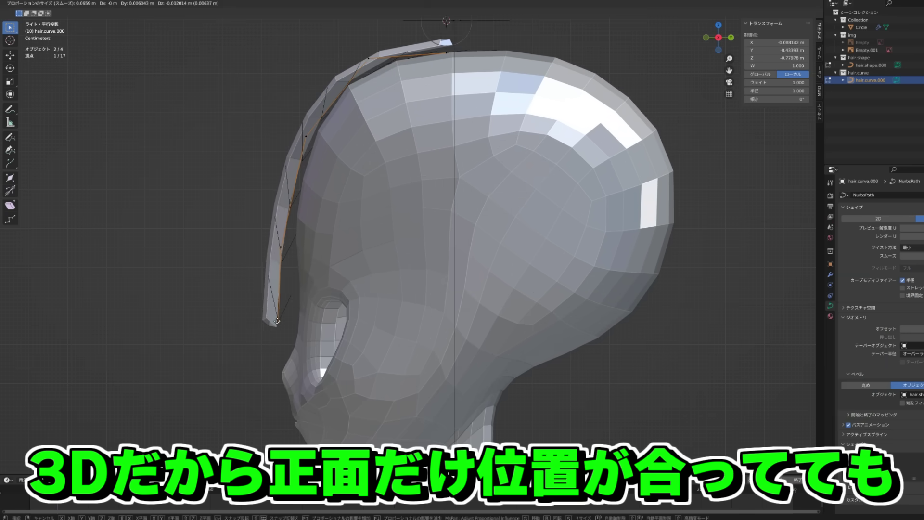
# - Adjust a hair strand's control points and rotate a copied strand around Z
pyautogui.moveTo(283, 247); pyautogui.dragTo(284, 246)
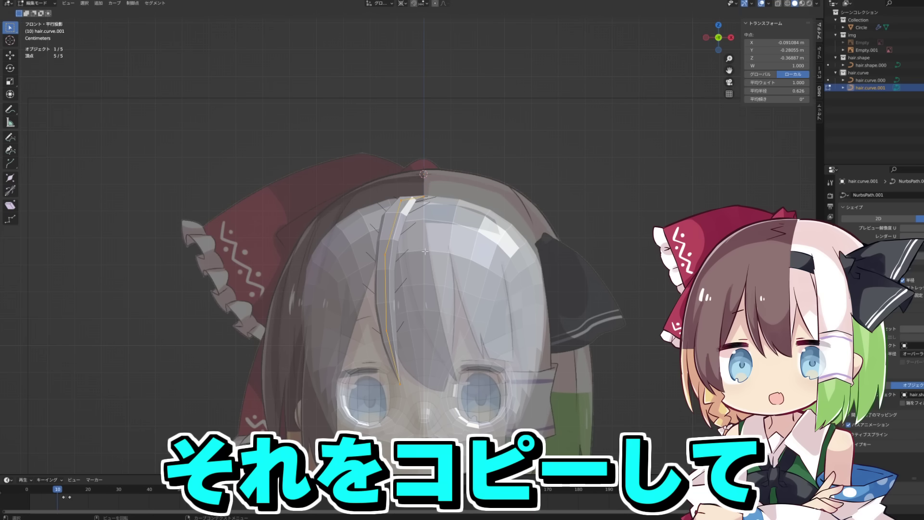
pyautogui.press('r')
pyautogui.press('z')
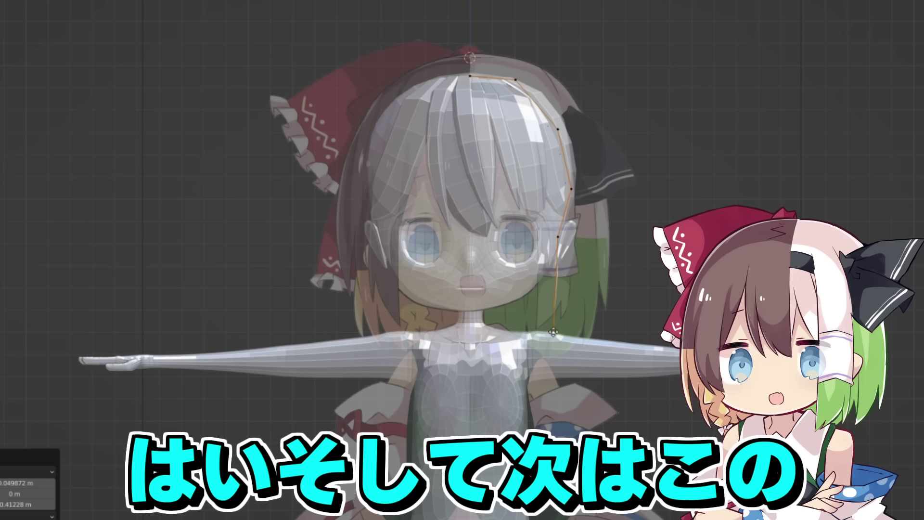
pyautogui.click(553, 332)
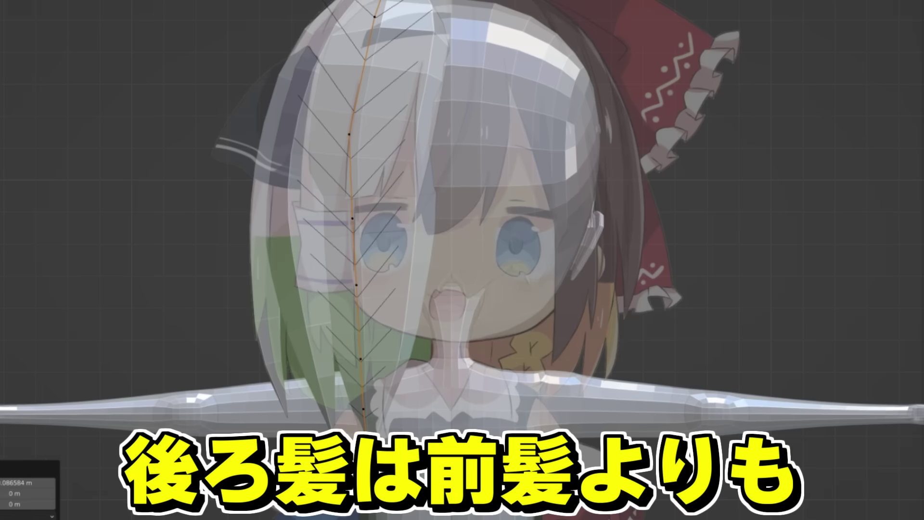
# - Shift a hair control point along X and rotate a strand by -19.2° into place
pyautogui.press('g')
pyautogui.press('x')
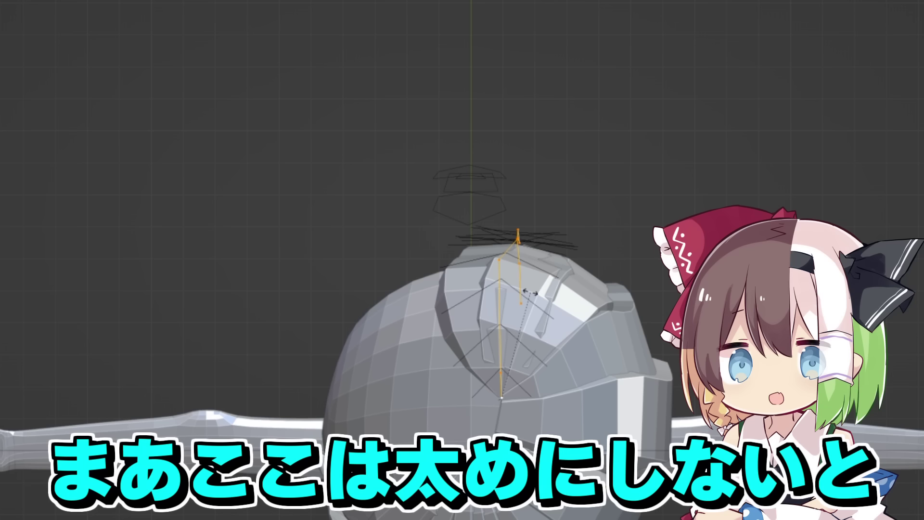
pyautogui.click(500, 290)
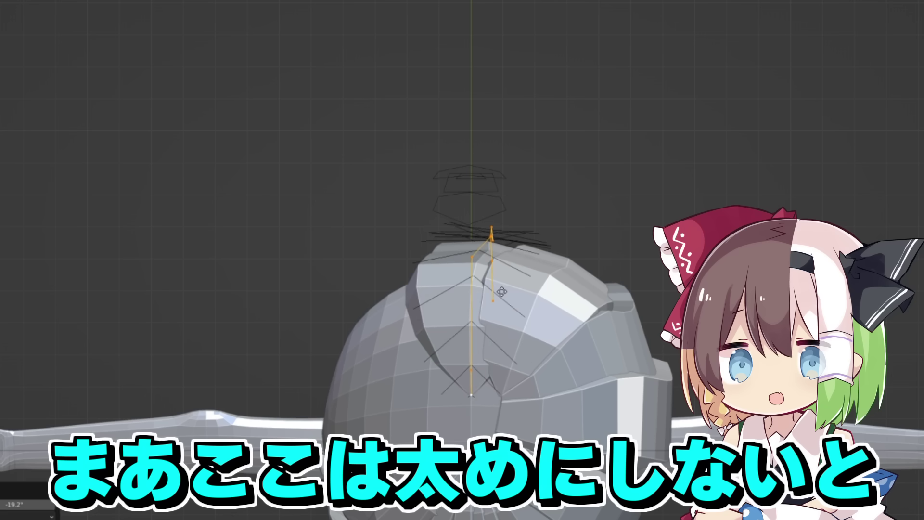
pyautogui.click(484, 278)
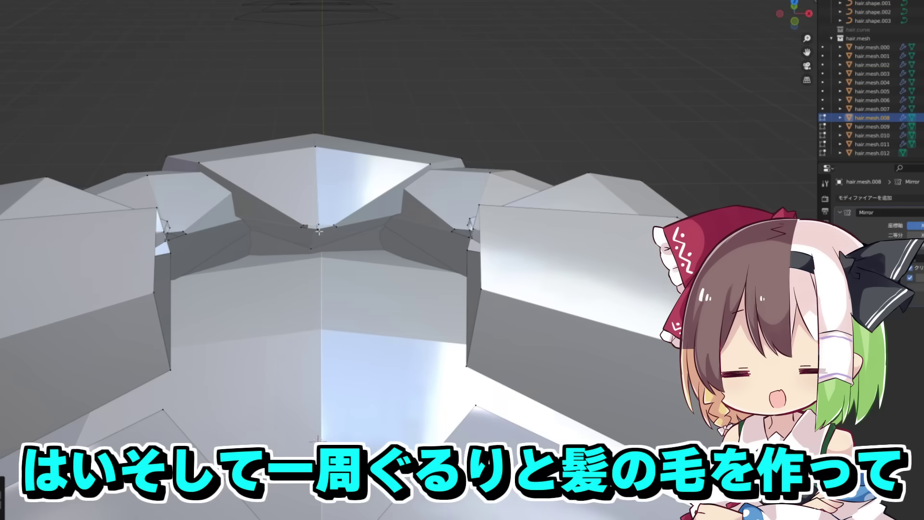
pyautogui.rightClick(332, 224)
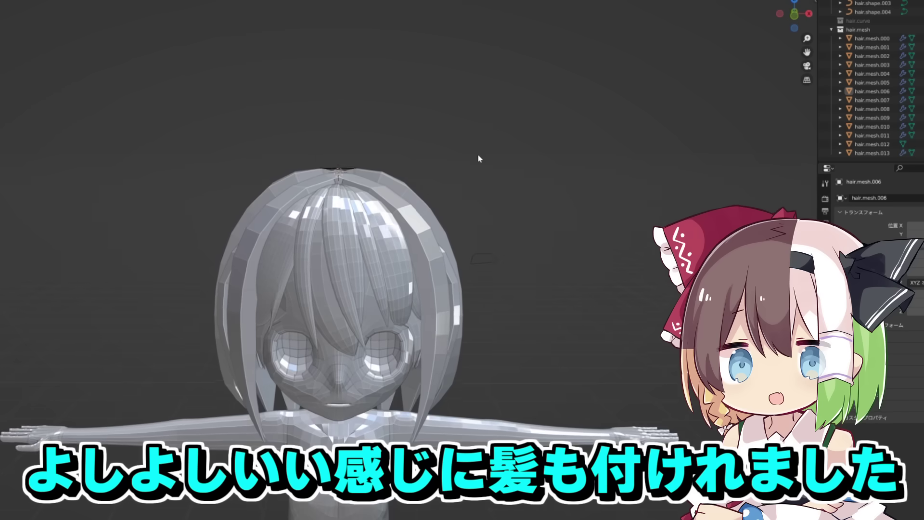
# - Zoom and orbit to inspect the character from the side
pyautogui.scroll(-3, 477, 154)
pyautogui.scroll(-3, 470, 168)
pyautogui.scroll(-2, 447, 193)
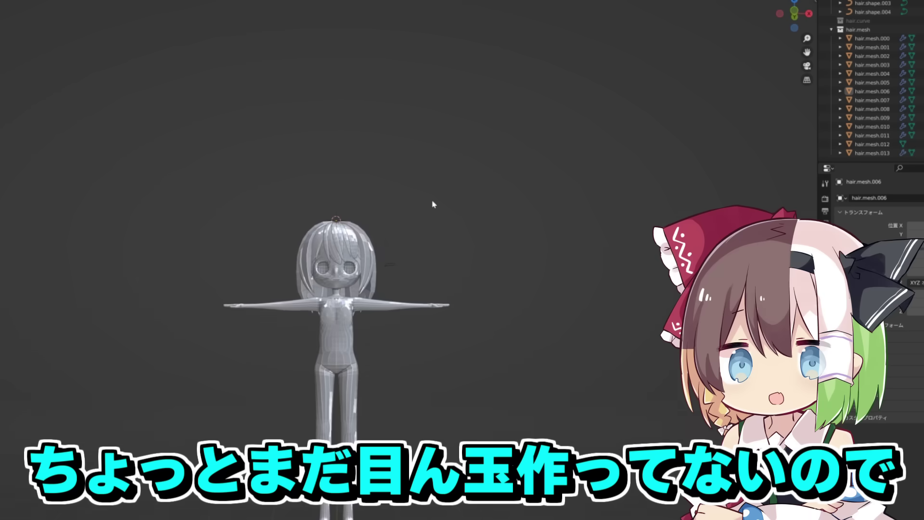
pyautogui.scroll(3, 435, 223)
pyautogui.moveTo(423, 224)
pyautogui.mouseDown(button='middle')
pyautogui.moveTo(375, 239)
pyautogui.moveTo(380, 252)
pyautogui.moveTo(420, 251)
pyautogui.mouseUp(button='middle')
pyautogui.scroll(-3, 375, 239)
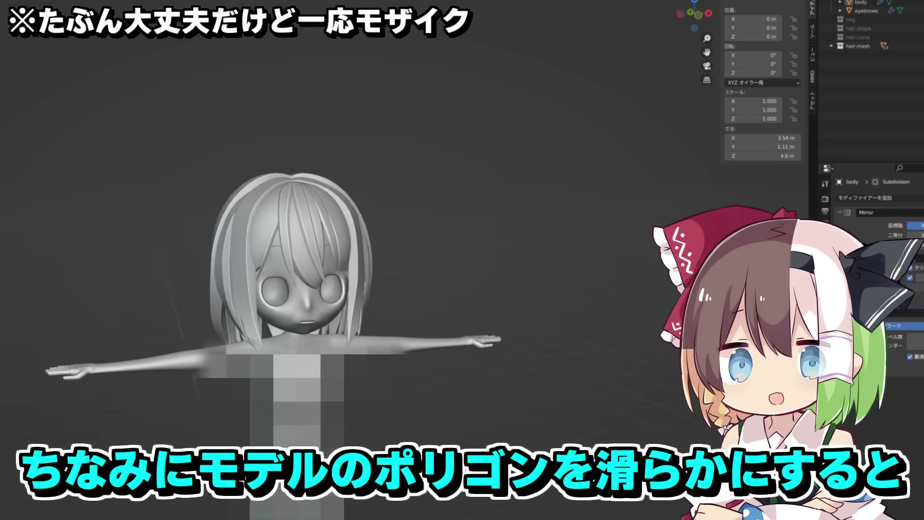
pyautogui.moveTo(327, 315)
pyautogui.mouseDown(button='middle')
pyautogui.moveTo(362, 315)
pyautogui.moveTo(332, 316)
pyautogui.mouseUp(button='middle')
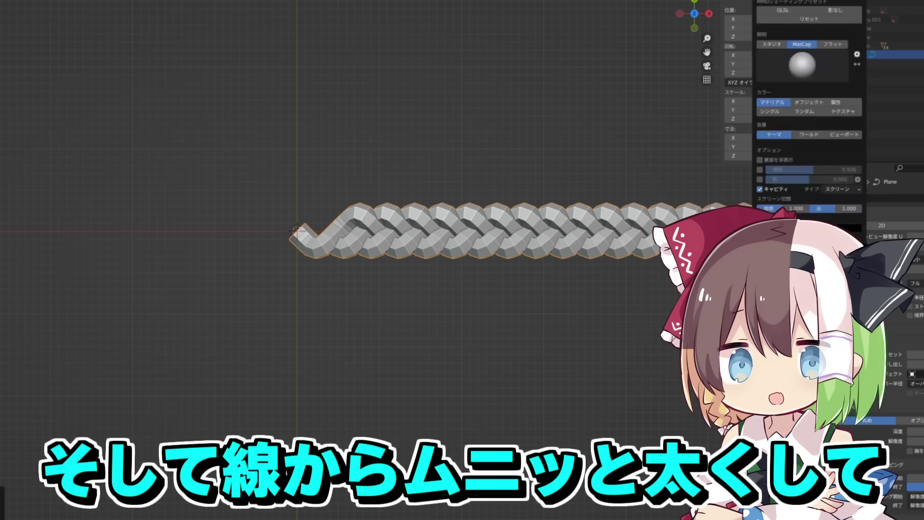
# - Shade the braid smooth and move its whole curve beside the head
pyautogui.rightClick(380, 236)
pyautogui.click(380, 235)
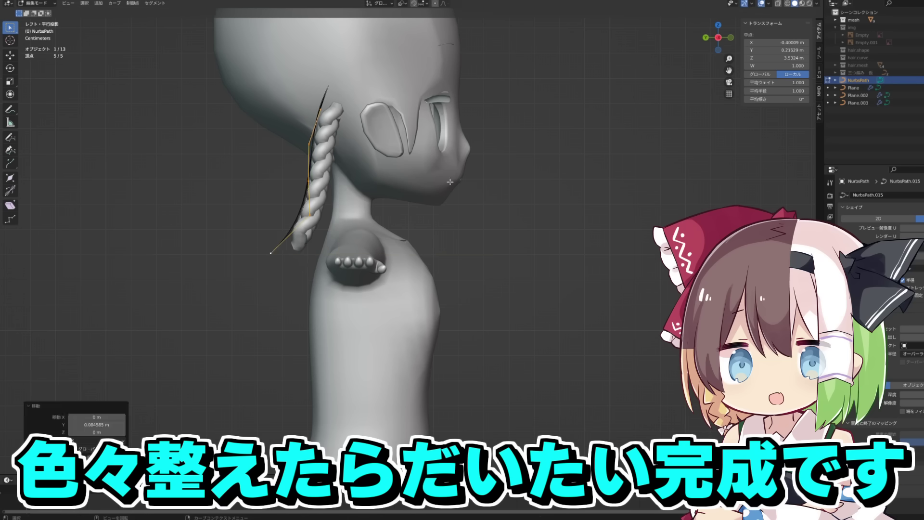
pyautogui.press('a')
pyautogui.moveTo(305, 179); pyautogui.dragTo(257, 207, button='middle')
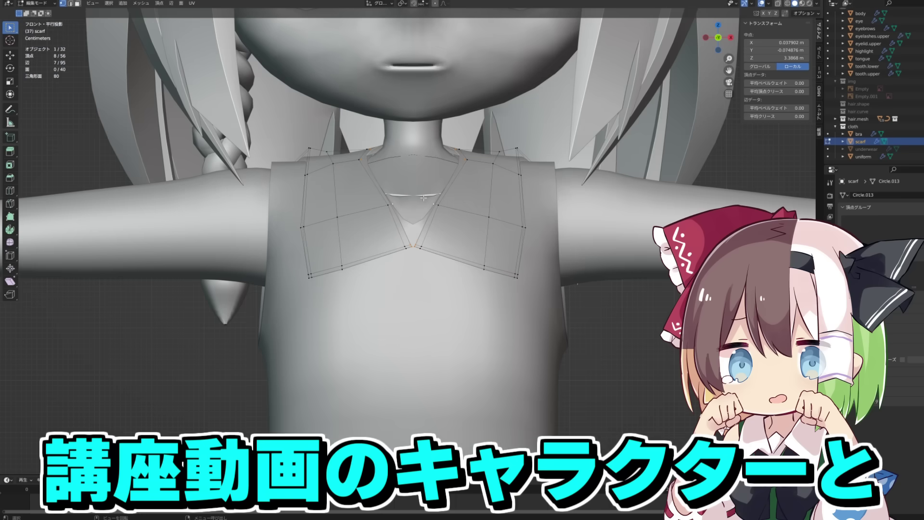
# - Extrude the collar's lower edges straight down along Z over the chest
pyautogui.press('e')
pyautogui.press('z')
pyautogui.click(423, 239)
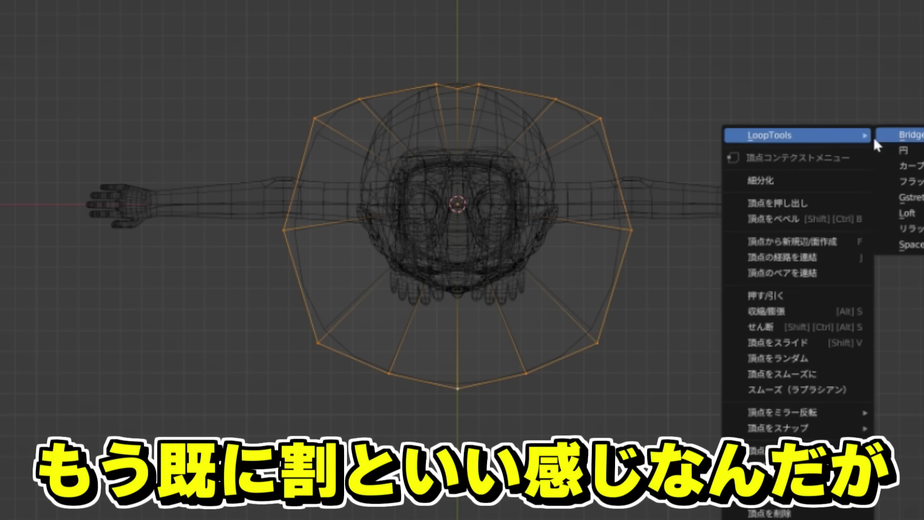
# - Round the skirt's edge loop into a circle with LoopTools Circle and inspect it
pyautogui.click(895, 151)
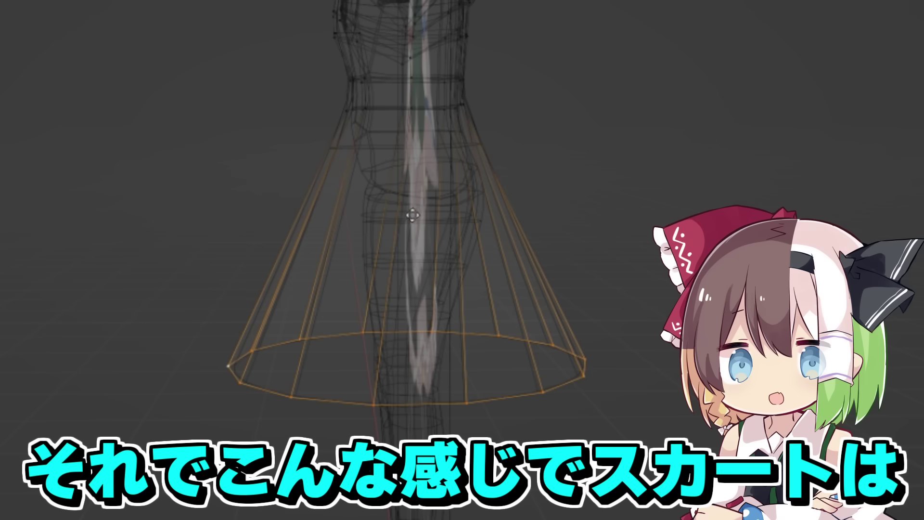
pyautogui.moveTo(412, 215); pyautogui.dragTo(454, 200, button='middle')
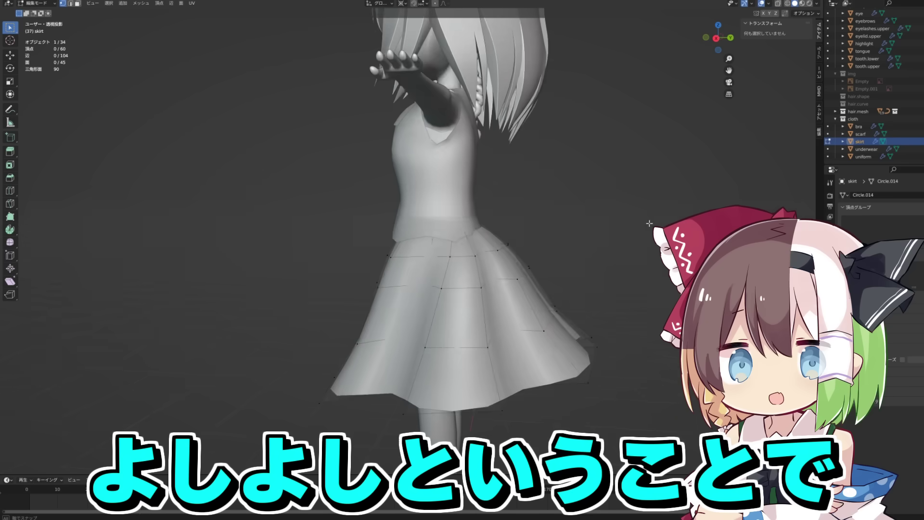
pyautogui.moveTo(649, 223)
pyautogui.mouseDown(button='middle')
pyautogui.moveTo(479, 231)
pyautogui.moveTo(631, 229)
pyautogui.moveTo(618, 212)
pyautogui.moveTo(588, 241)
pyautogui.moveTo(505, 240)
pyautogui.mouseUp(button='middle')
pyautogui.scroll(3, 619, 212)
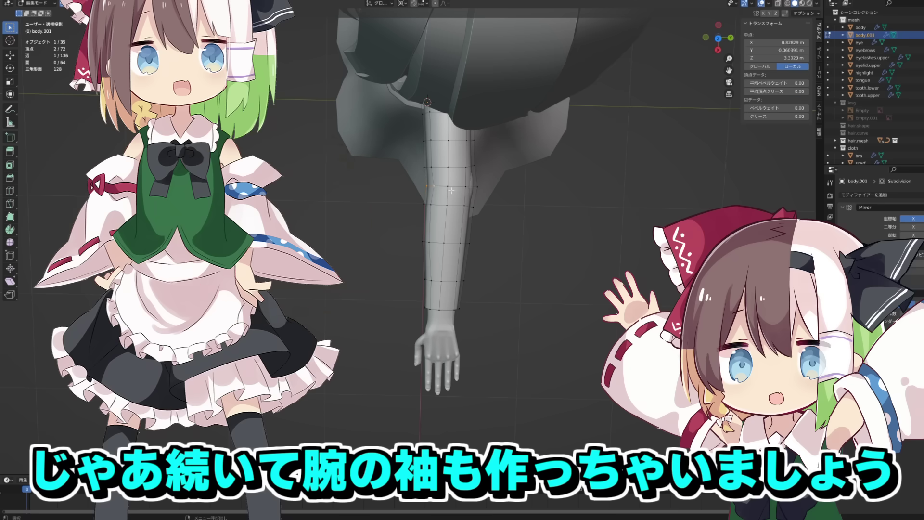
# - Flare the sleeve end with even-thickness Alt+S and pull its lower cuff edges down
pyautogui.press('KP_7')
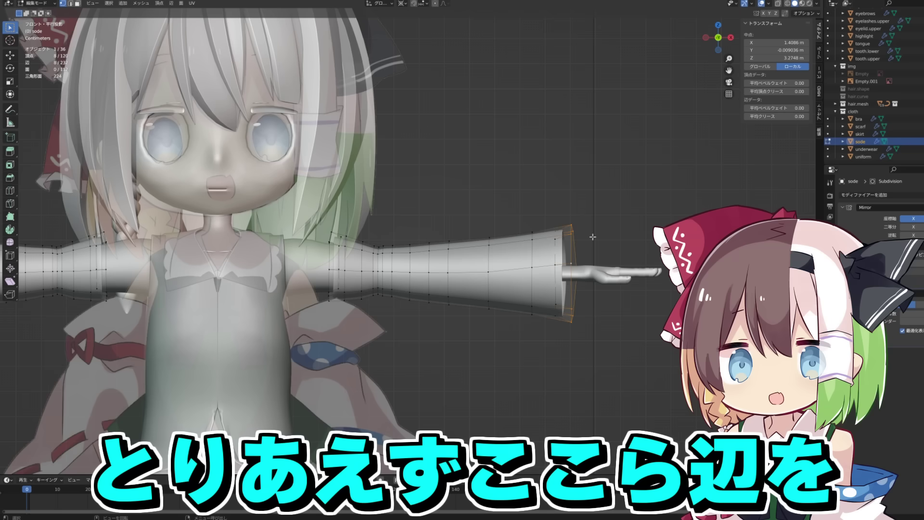
pyautogui.hotkey('alt', 's')
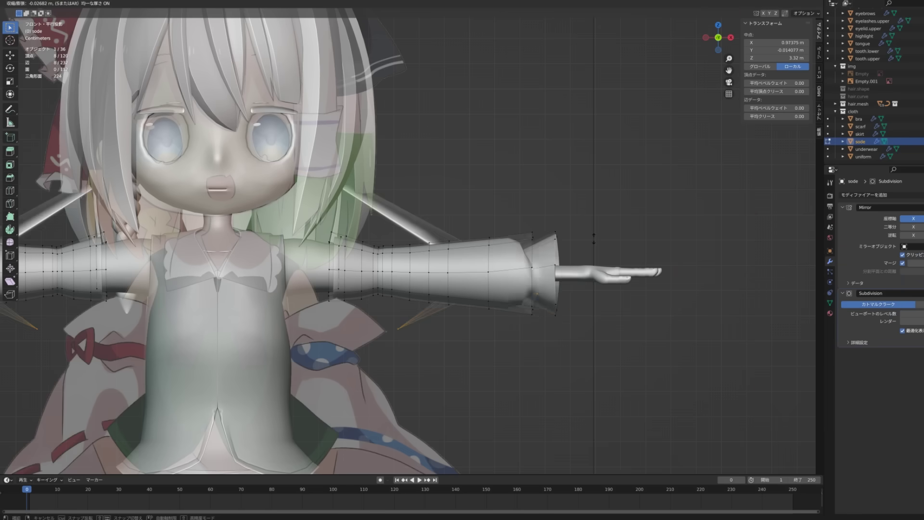
pyautogui.press('alt')
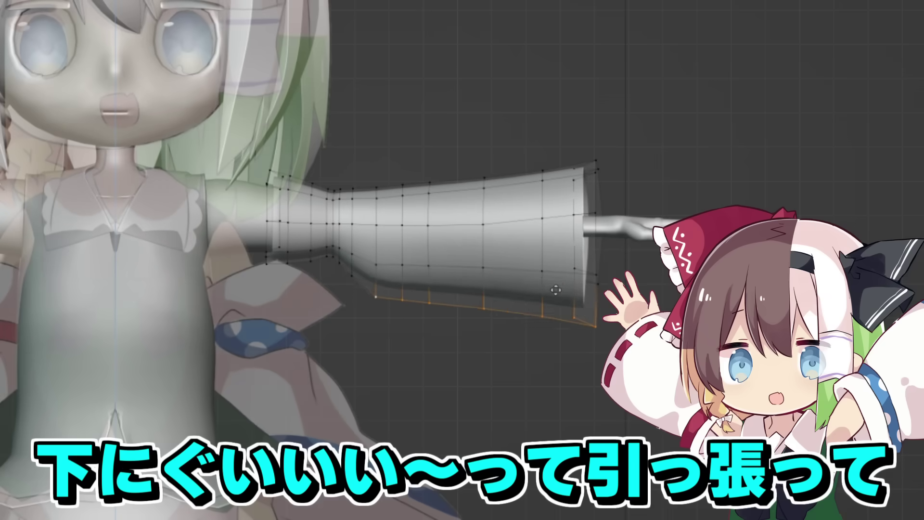
pyautogui.press('g')
pyautogui.click(560, 321)
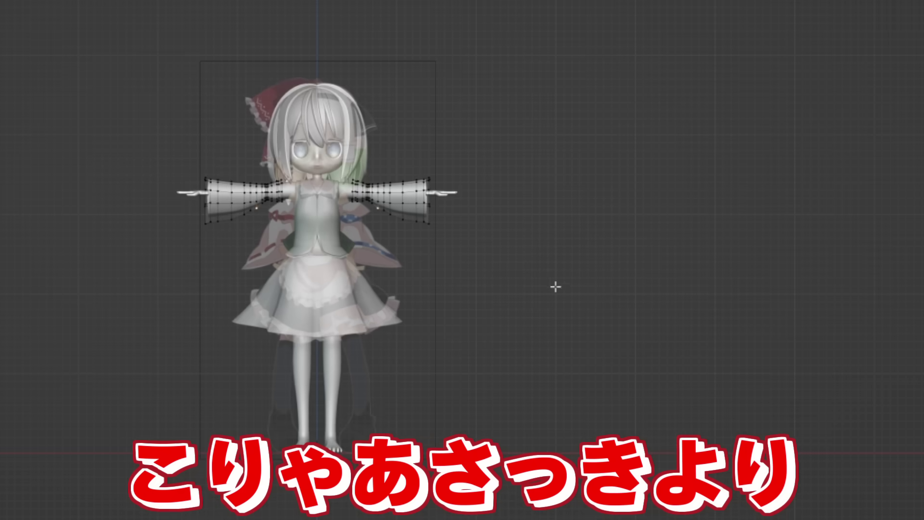
pyautogui.press('z')
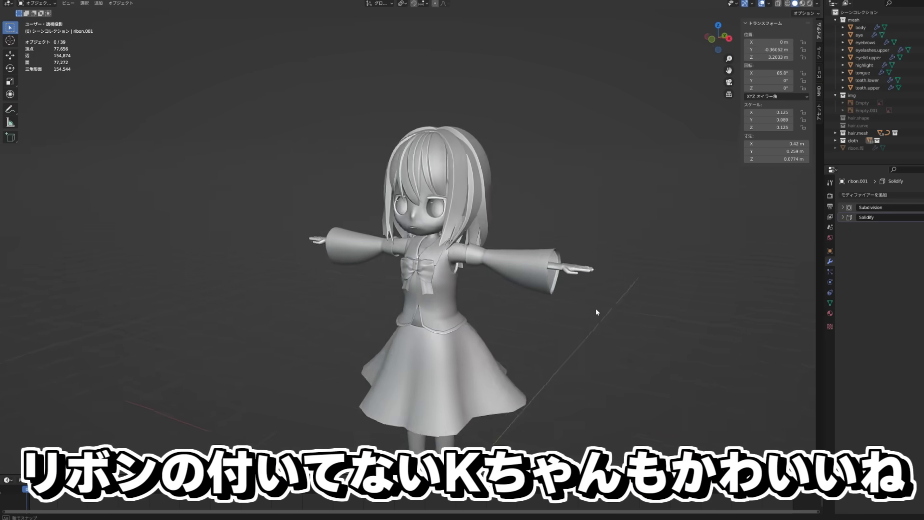
pyautogui.moveTo(596, 311)
pyautogui.mouseDown(button='middle')
pyautogui.moveTo(533, 293)
pyautogui.moveTo(495, 268)
pyautogui.mouseUp(button='middle')
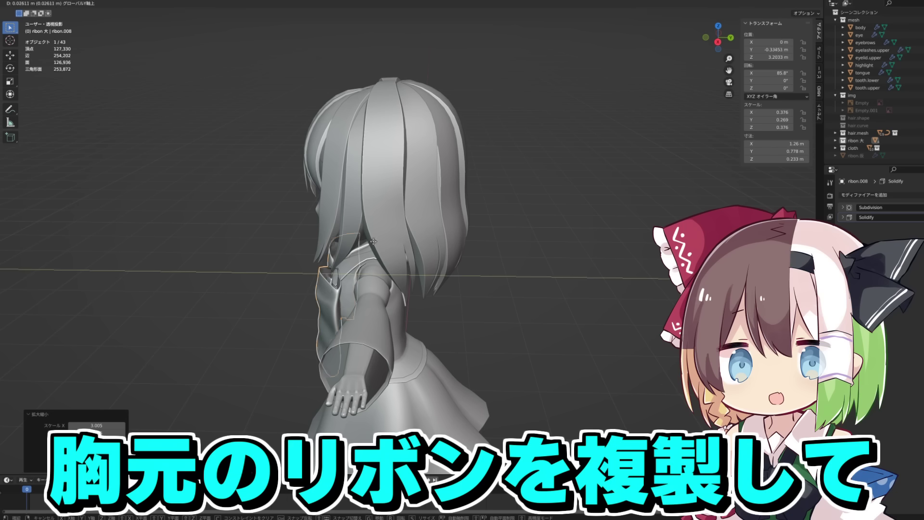
# - Raise the ribbon copy along Z until it sits on top of the head
pyautogui.press('z')
pyautogui.click(471, 184)
pyautogui.press('KP_1')
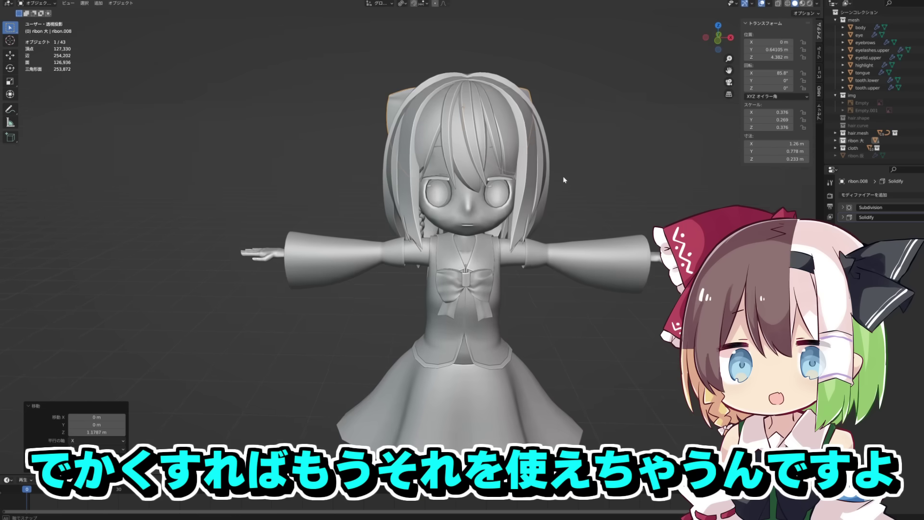
pyautogui.press('g')
pyautogui.press('z')
pyautogui.click(571, 154)
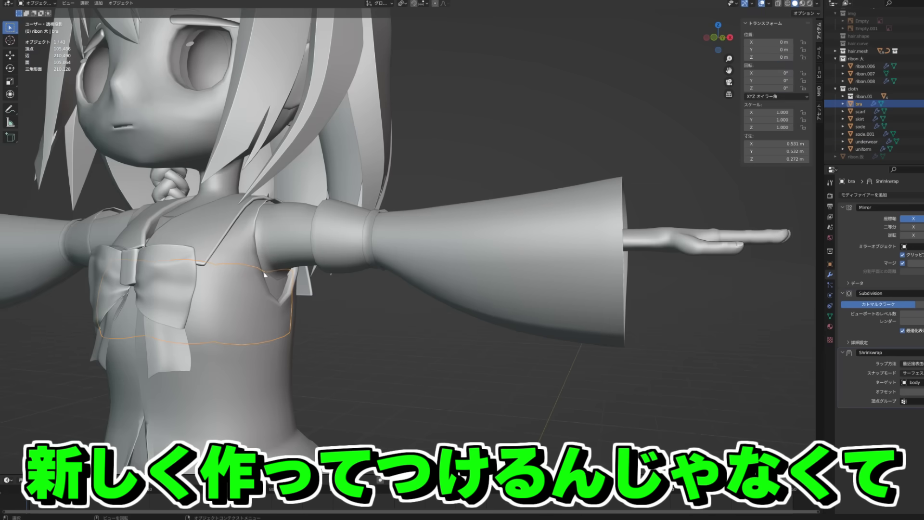
pyautogui.click(865, 136)
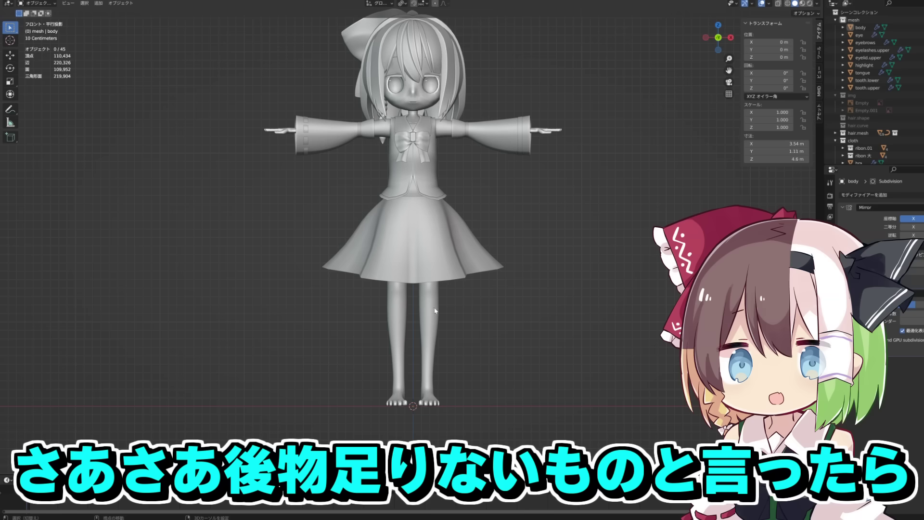
# - Add a frill curve and slide it along X into place on the apron
pyautogui.hotkey('shift', 'a')
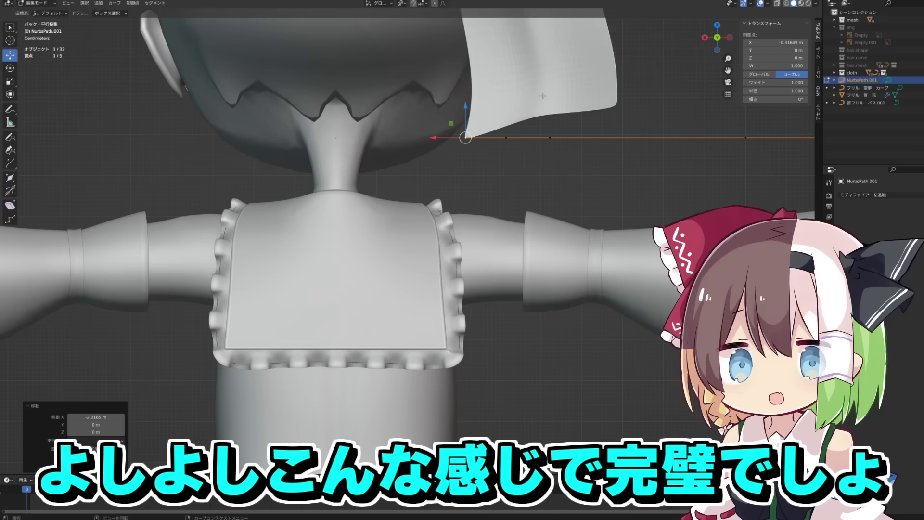
pyautogui.press('g')
pyautogui.press('x')
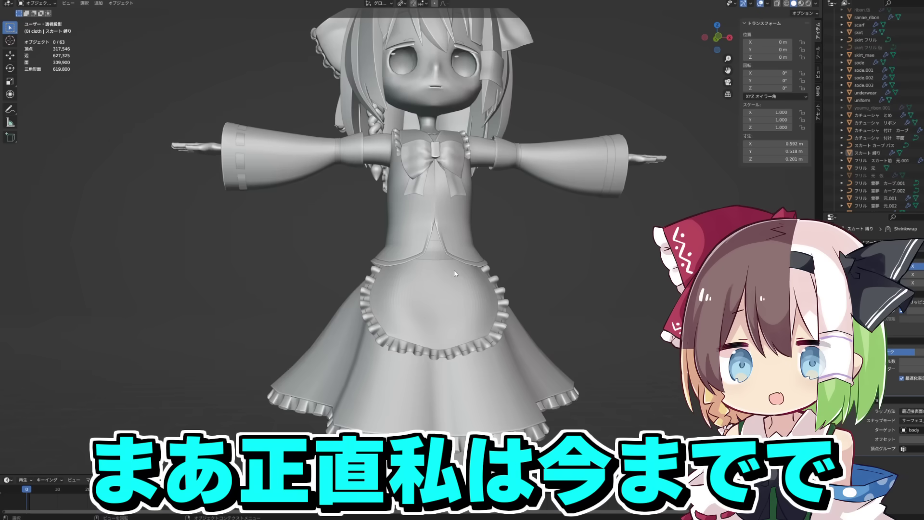
pyautogui.moveTo(454, 269)
pyautogui.mouseDown(button='middle')
pyautogui.moveTo(407, 293)
pyautogui.moveTo(441, 305)
pyautogui.mouseUp(button='middle')
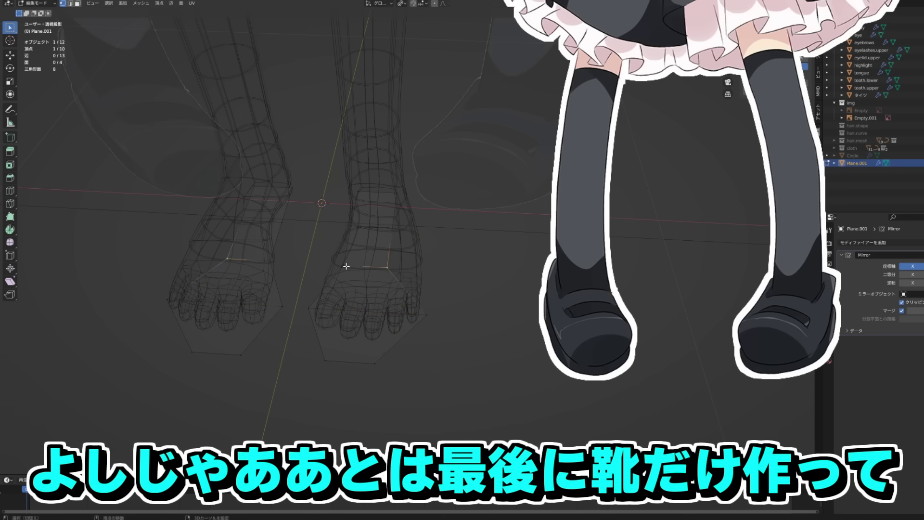
# - Place the foot-edge vertices, extrude the shoe sole loop inward, and zoom out to review
pyautogui.click(425, 262)
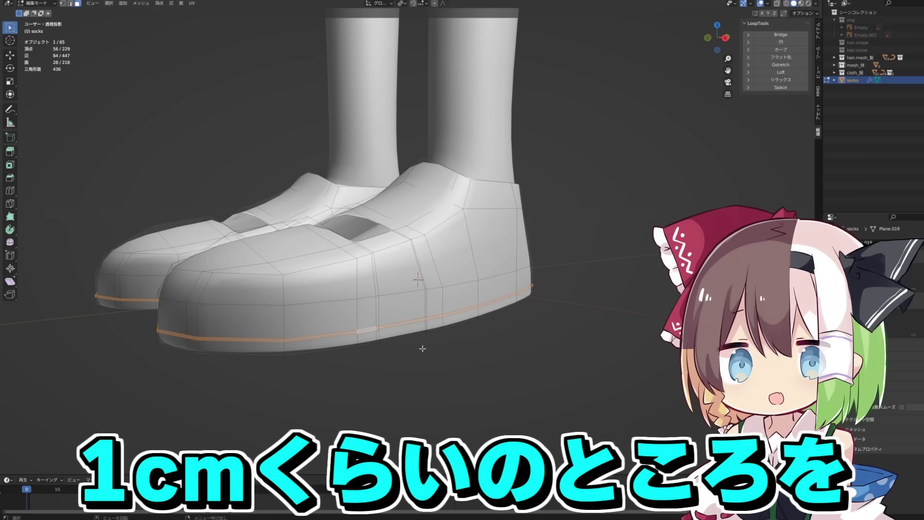
pyautogui.click(74, 430)
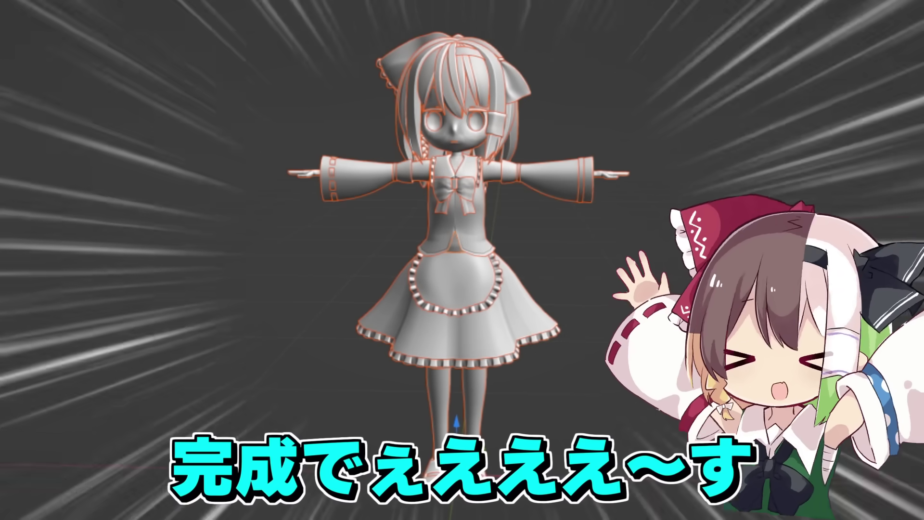
pyautogui.scroll(-2, 642, 367)
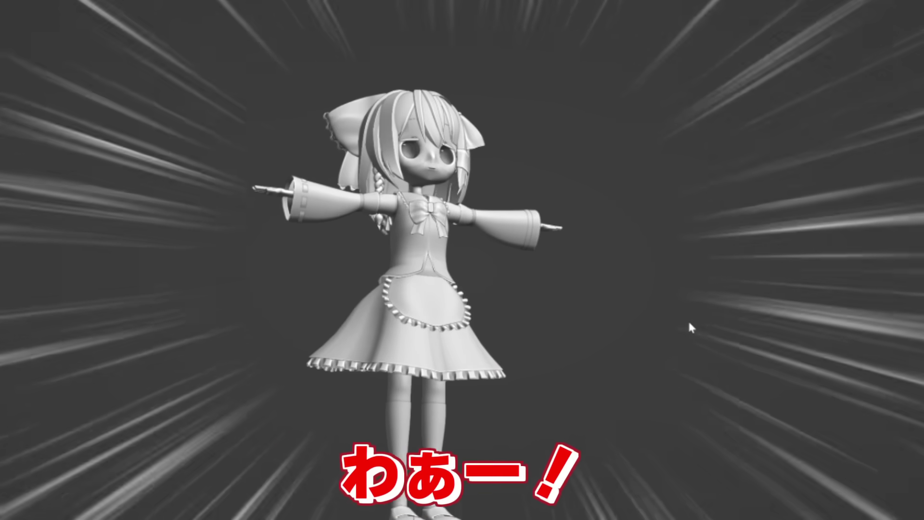
pyautogui.scroll(-3, 686, 323)
pyautogui.scroll(-2, 635, 291)
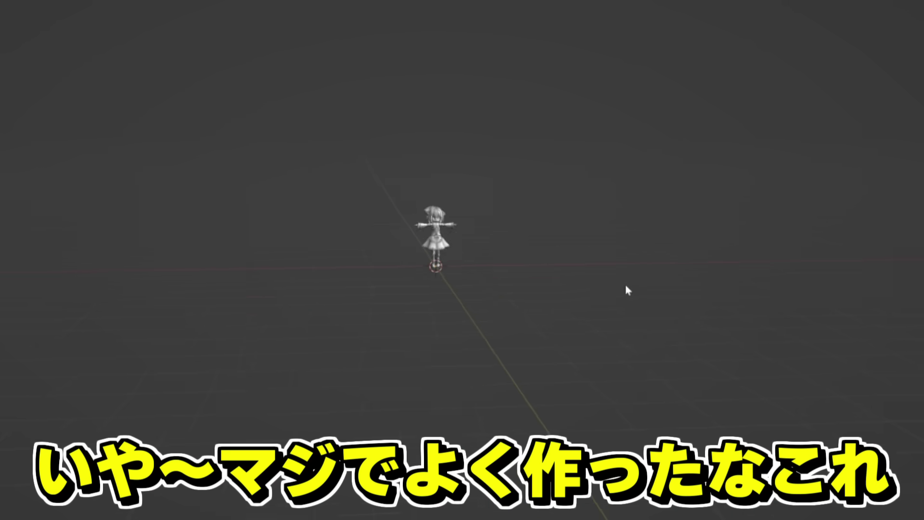
pyautogui.scroll(6, 532, 284)
pyautogui.scroll(1, 533, 272)
# - Select all the ribbon's UV islands and leave Edit Mode to start painting tex_hair_accessory_youmu
pyautogui.moveTo(534, 275)
pyautogui.mouseDown(button='middle')
pyautogui.moveTo(575, 269)
pyautogui.moveTo(277, 268)
pyautogui.moveTo(417, 271)
pyautogui.mouseUp(button='middle')
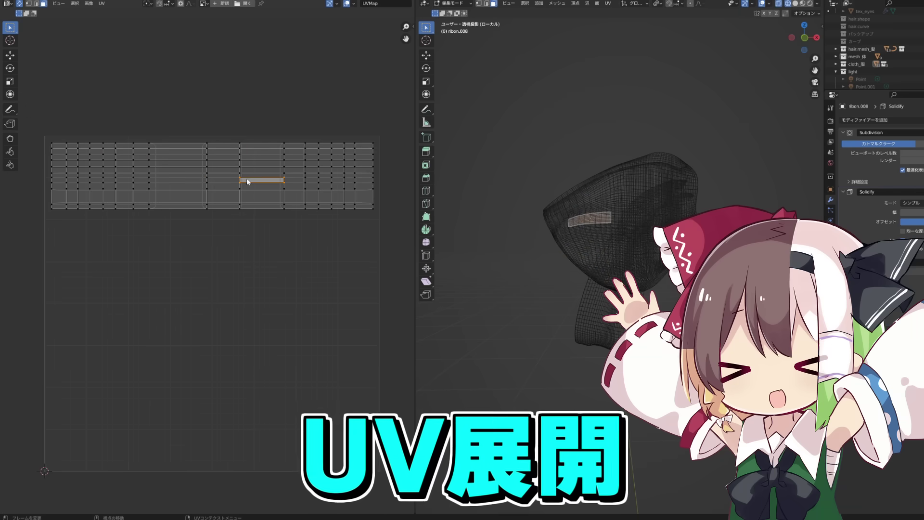
pyautogui.click(179, 169)
pyautogui.press('a')
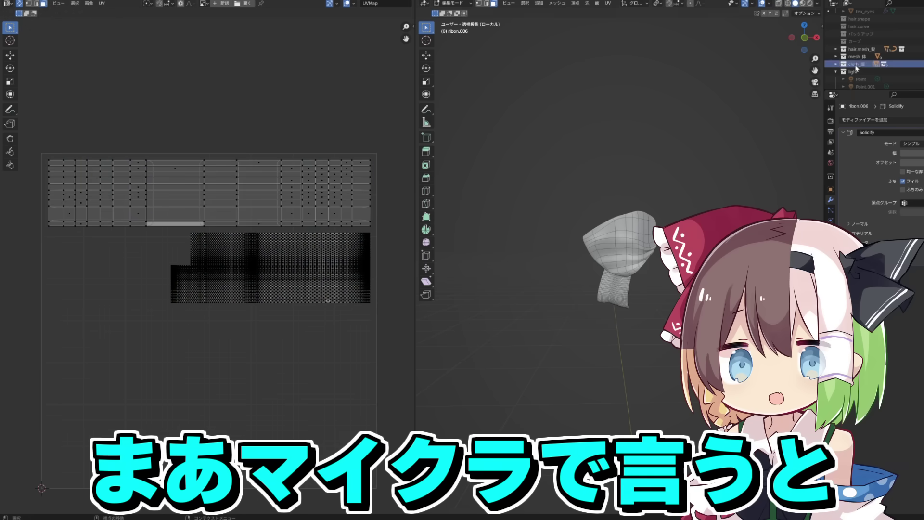
pyautogui.press('Tab')
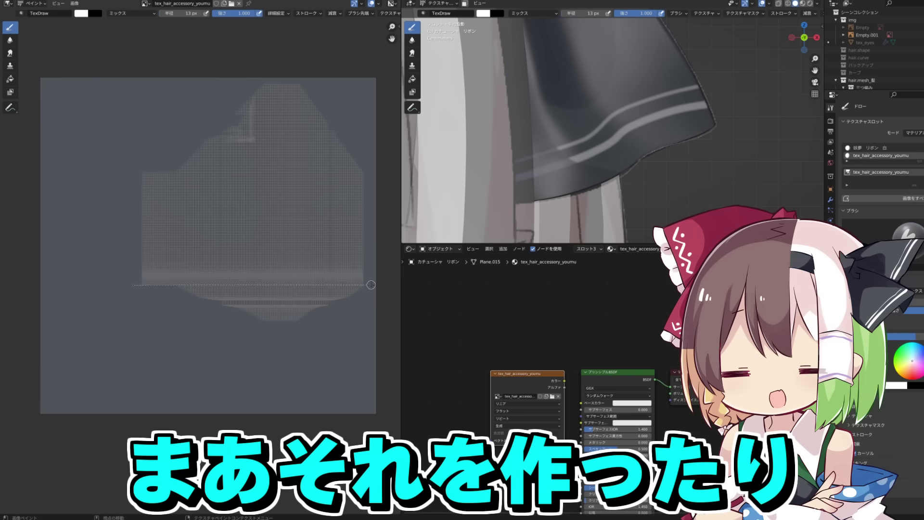
# - Link the image texture's Color to Base Color and paint a white zigzag on the ribbon
pyautogui.moveTo(581, 406); pyautogui.dragTo(581, 402)
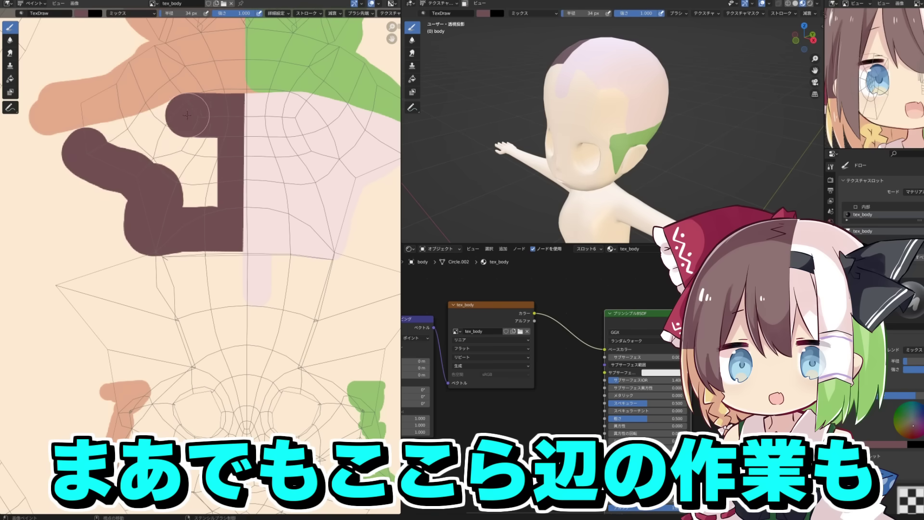
pyautogui.moveTo(187, 115); pyautogui.dragTo(137, 134)
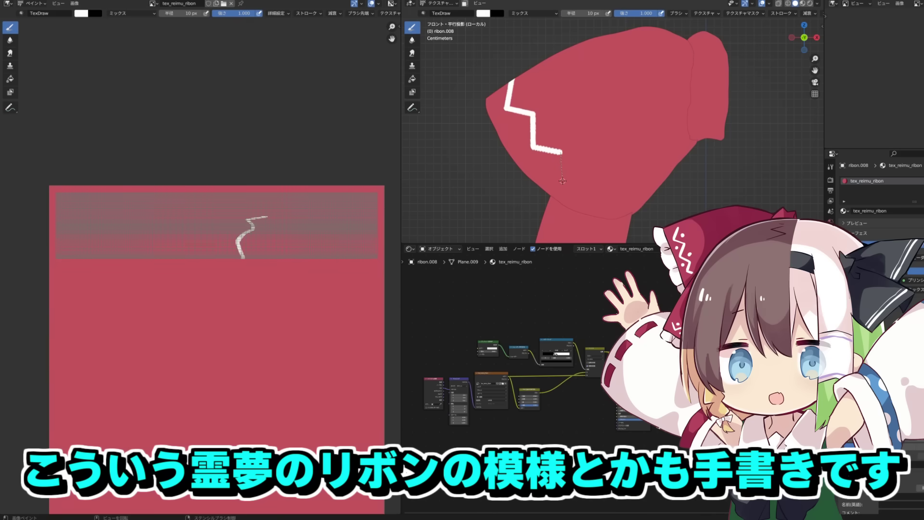
pyautogui.moveTo(622, 198); pyautogui.dragTo(647, 205)
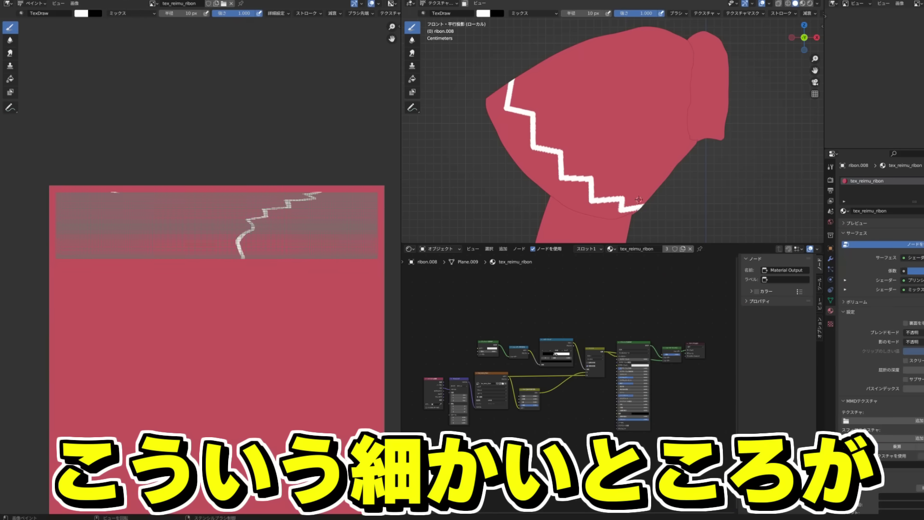
# - Set the brush colour to the ribbon red
pyautogui.click(81, 13)
pyautogui.press('e')
pyautogui.click(120, 196)
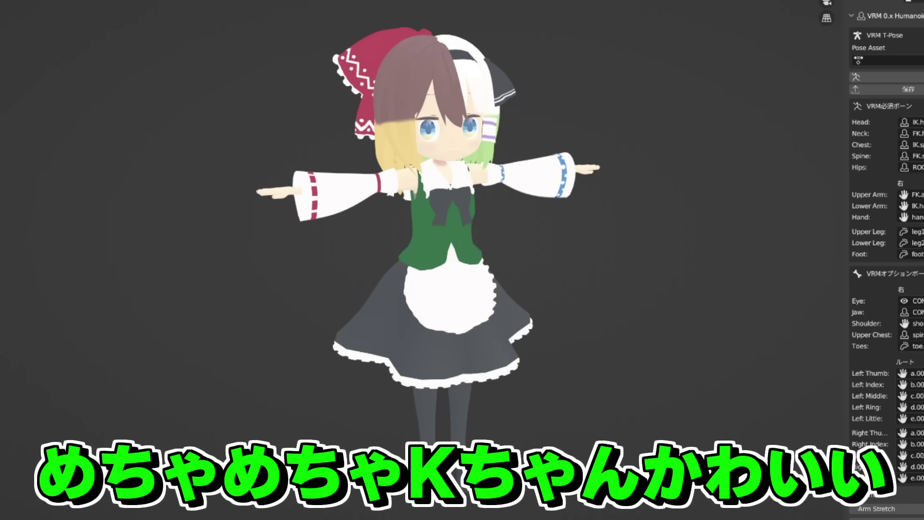
# - Frame the head, hide overlays, and move the eyelid controls down along Z to close her eyelids
pyautogui.scroll(2, 590, 104)
pyautogui.scroll(2, 590, 105)
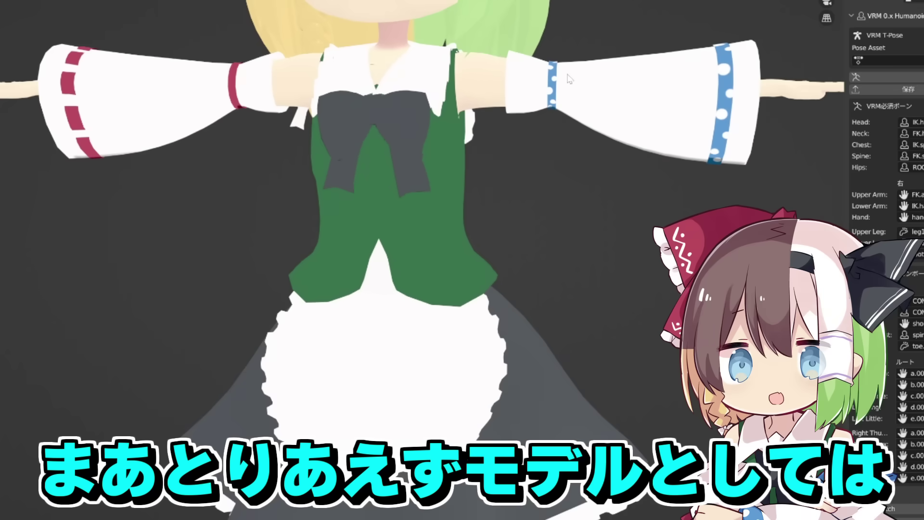
pyautogui.scroll(2, 589, 104)
pyautogui.scroll(-2, 590, 105)
pyautogui.keyDown('shift'); pyautogui.moveTo(591, 105); pyautogui.dragTo(582, 257, button='middle'); pyautogui.keyUp('shift')
pyautogui.scroll(2, 582, 258)
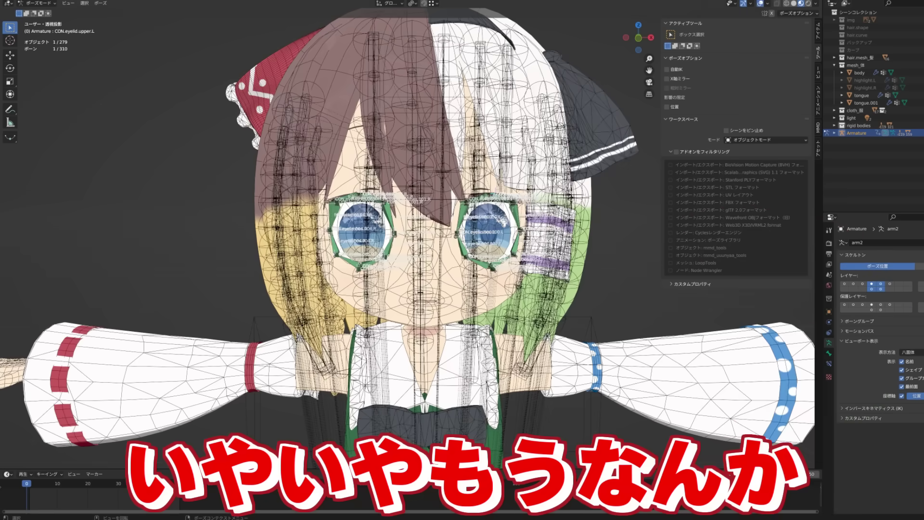
pyautogui.scroll(-3, 546, 195)
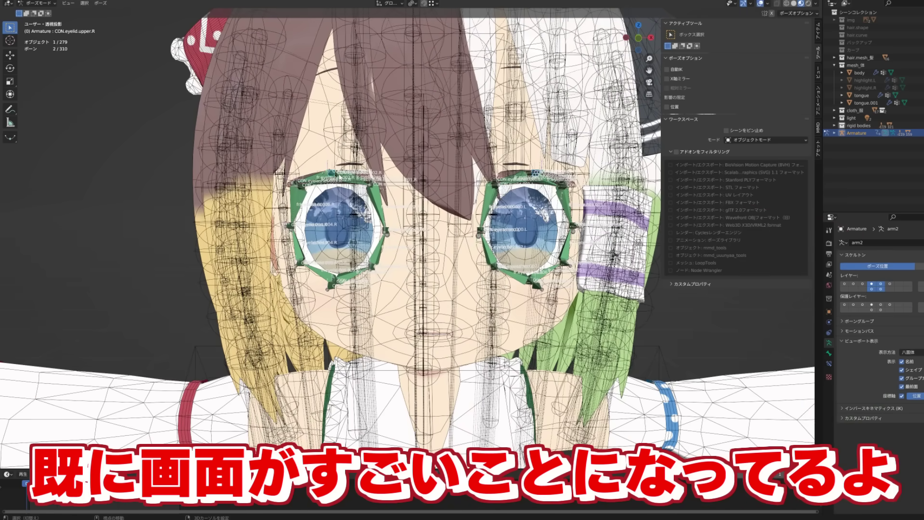
pyautogui.click(760, 5)
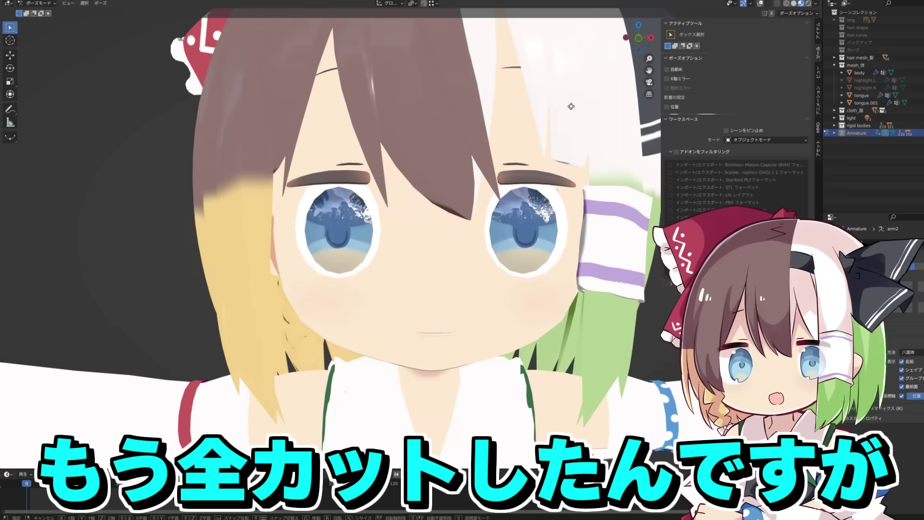
pyautogui.press('g')
pyautogui.press('z')
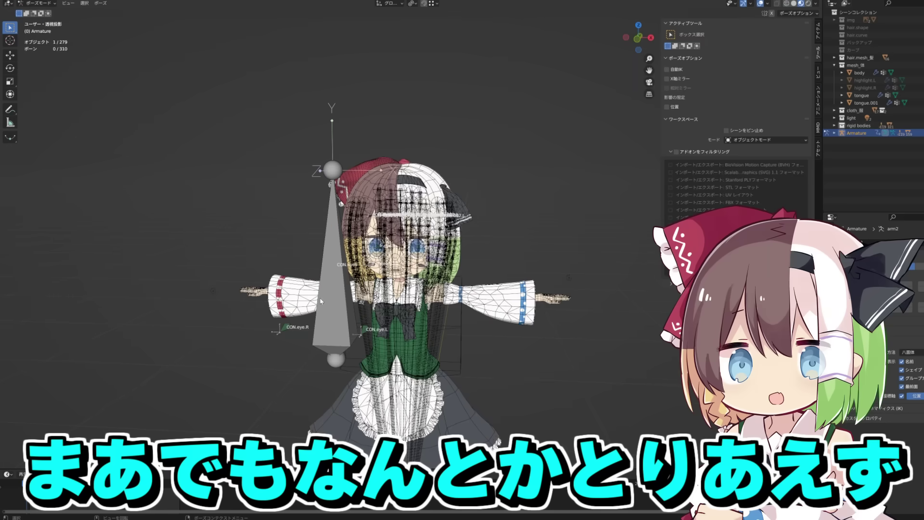
# - Shrink the pupils with the eye control, then trial and cancel an arm bend via the hand control
pyautogui.click(764, 4)
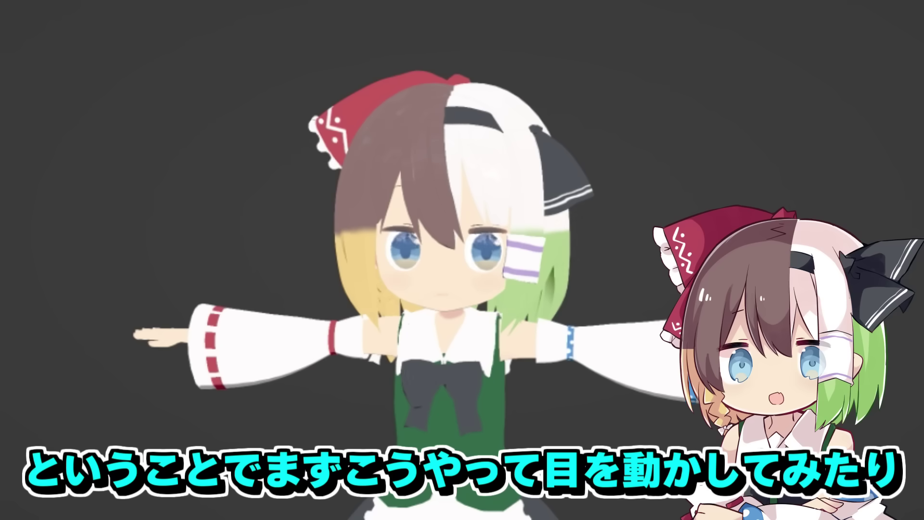
pyautogui.press('s')
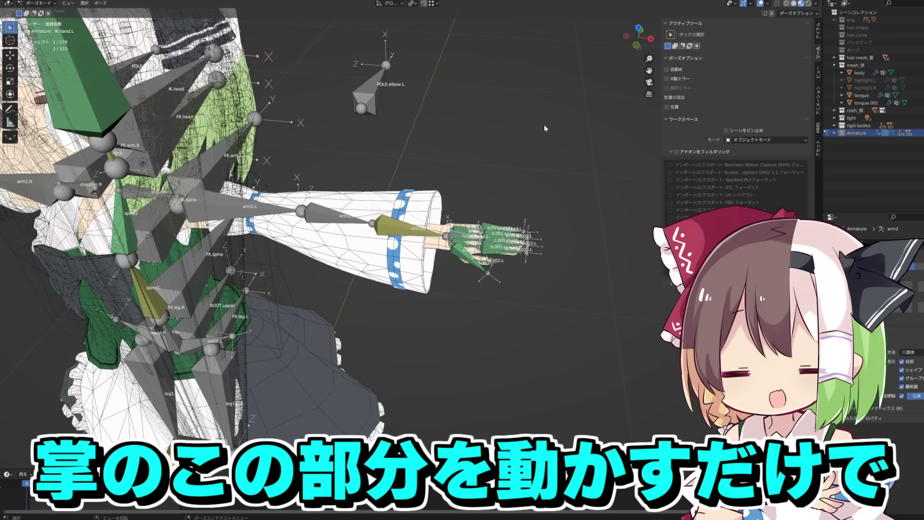
pyautogui.press('g')
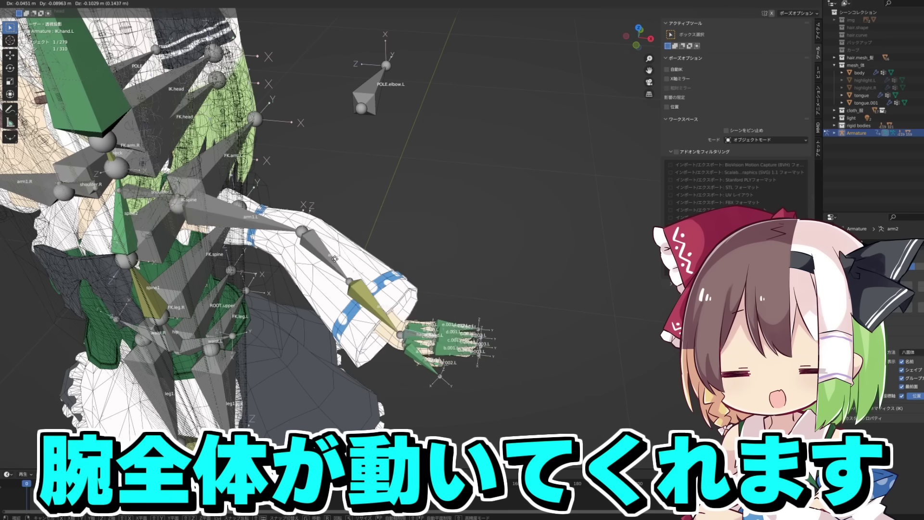
pyautogui.press('Escape')
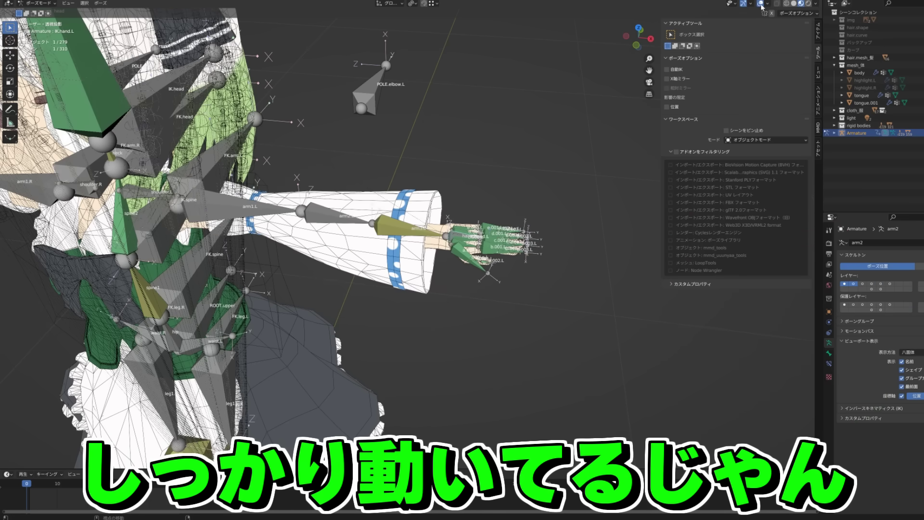
# - Bend the arm down with the hand IK control and move the foot control
pyautogui.click(762, 5)
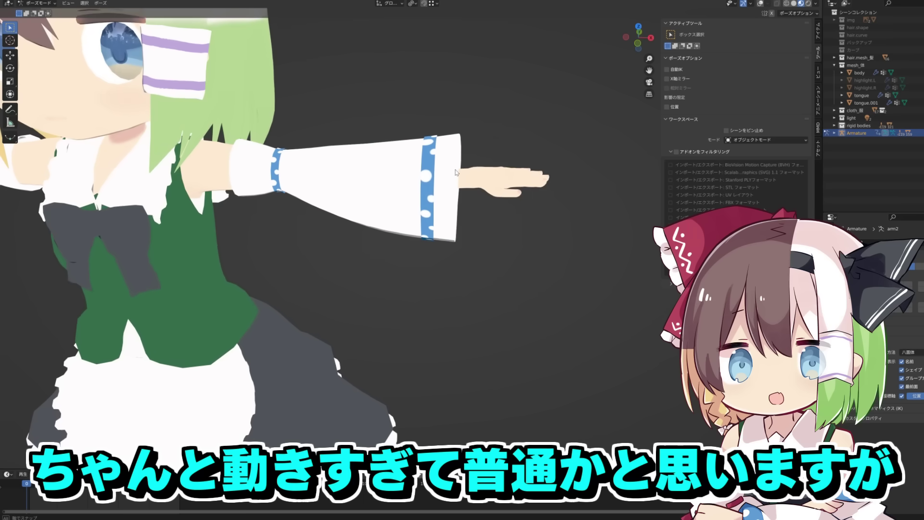
pyautogui.press('g')
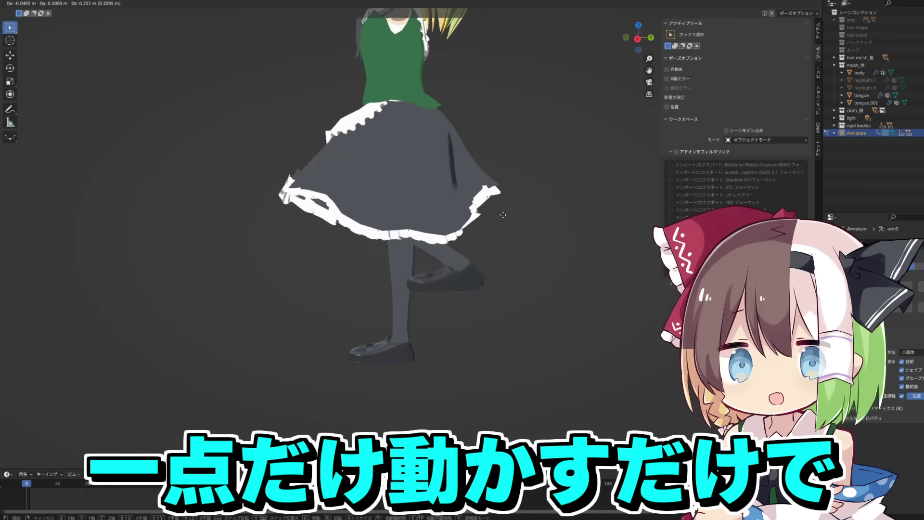
pyautogui.click(460, 234)
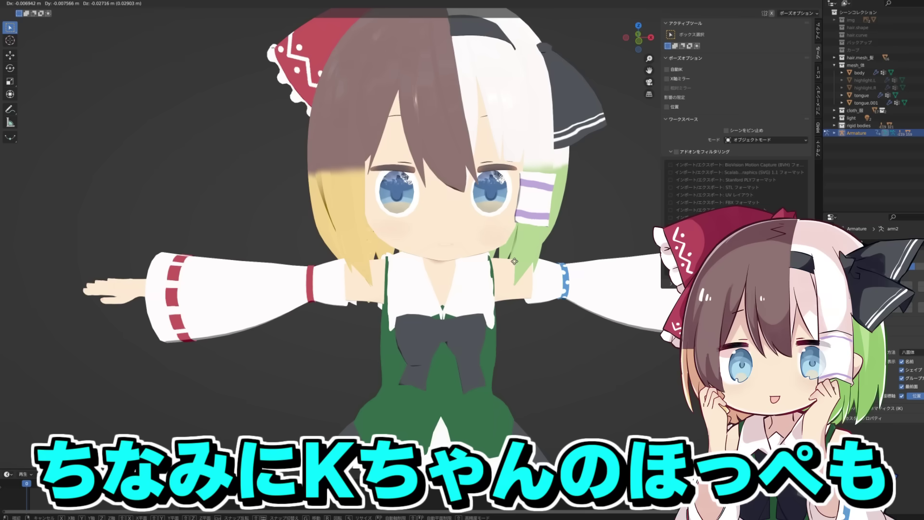
# - Confirm the hand control's position and reposition the cheek control
pyautogui.click(514, 260)
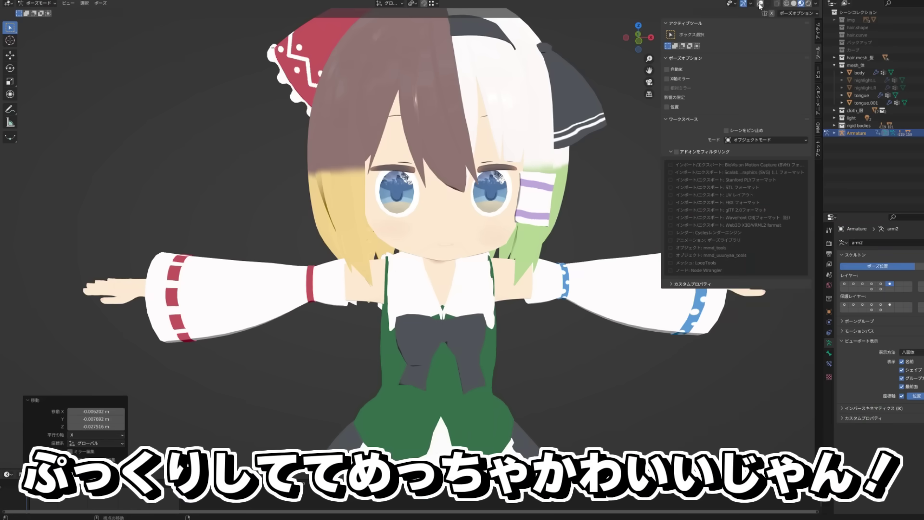
pyautogui.press('g')
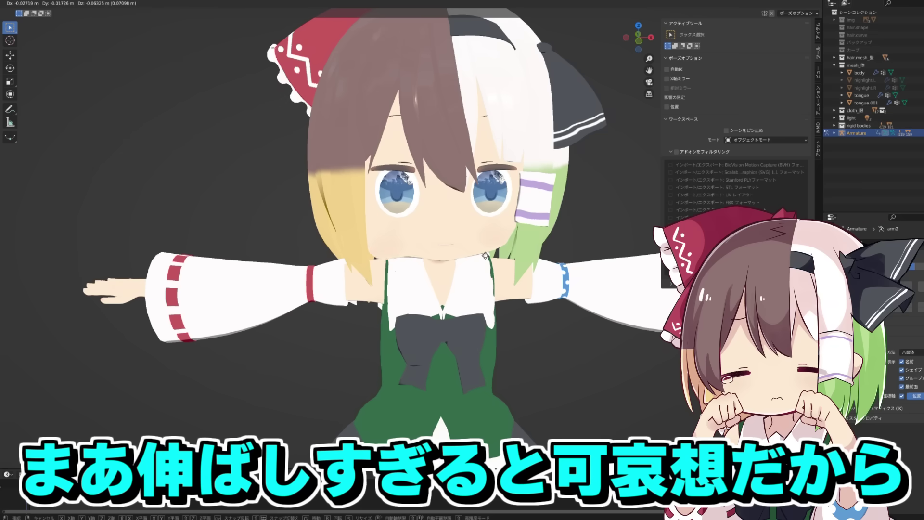
pyautogui.click(526, 233)
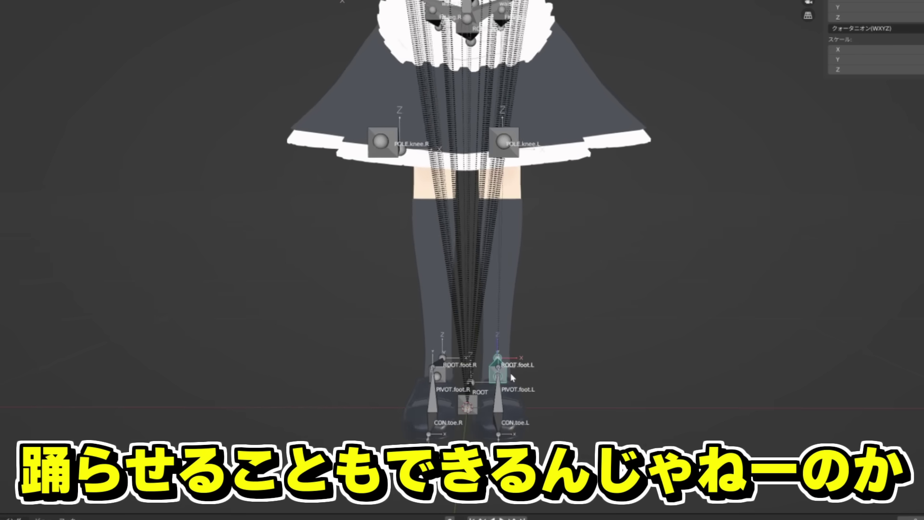
# - Move the foot.L IK bone along X to set the feet slightly apart
pyautogui.press('g')
pyautogui.press('x')
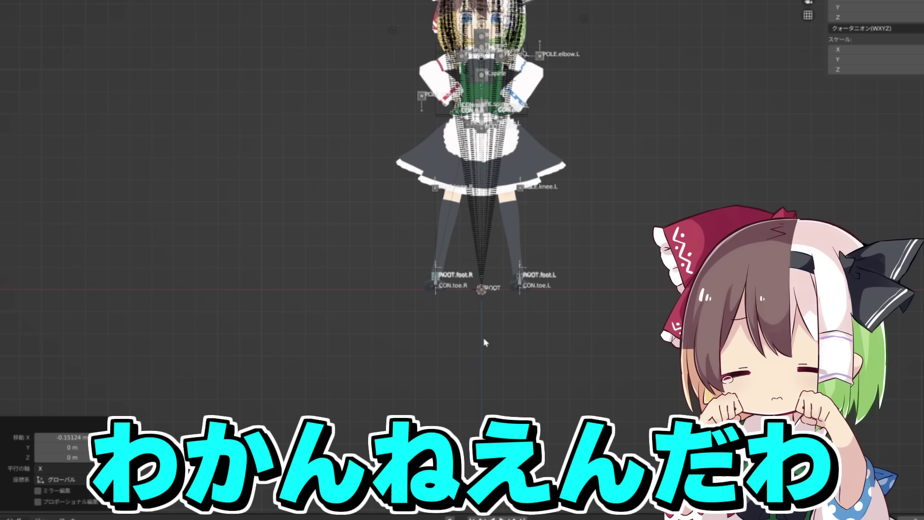
pyautogui.scroll(3, 500, 344)
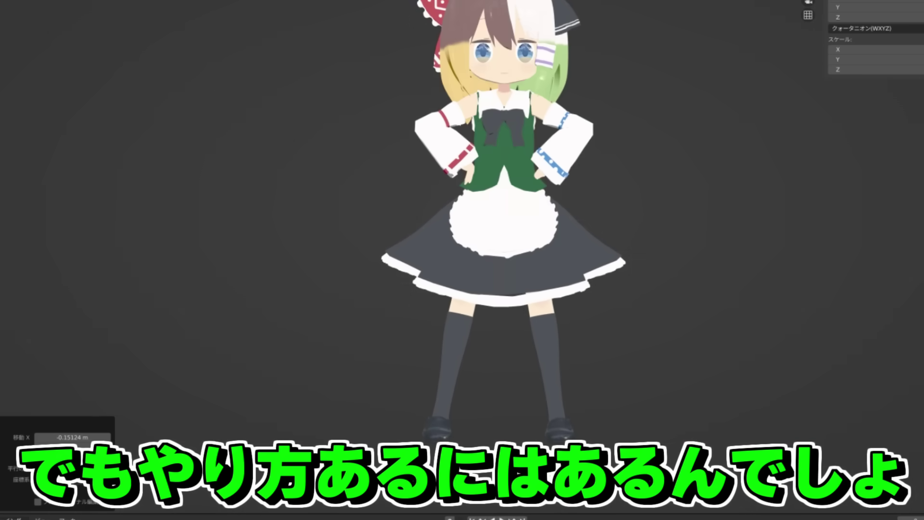
pyautogui.scroll(-2, 484, 228)
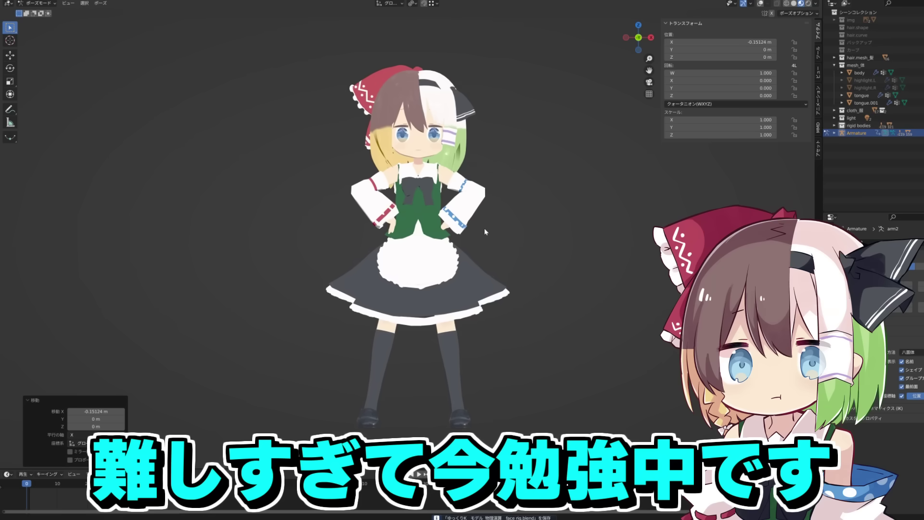